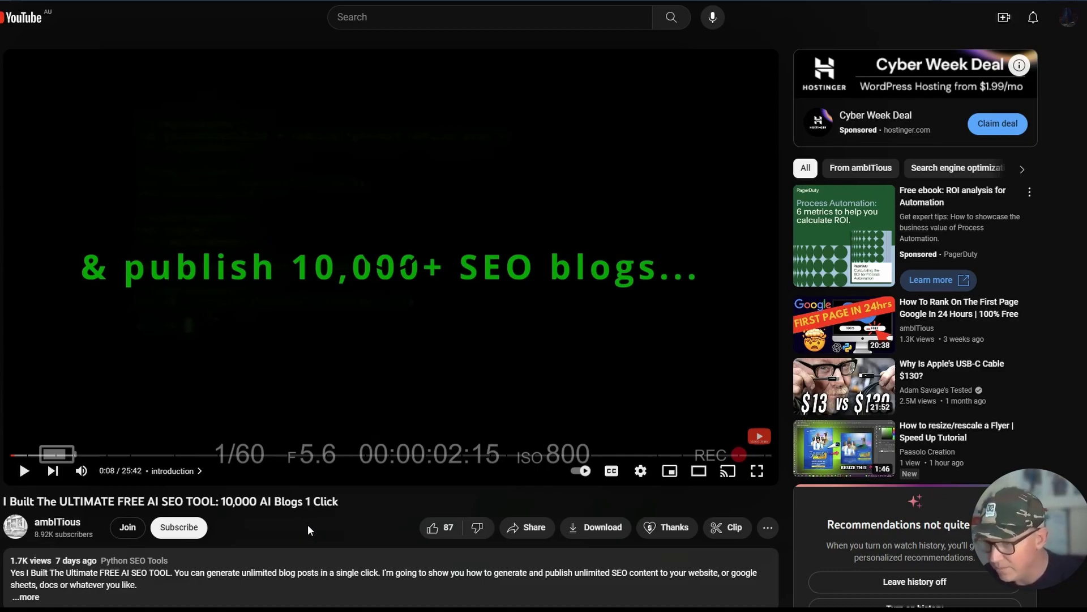
- Read the viewer comments under the YouTube video, looking for the request to load custom keywords into the code
scroll(308, 525, "down", 10)
scroll(308, 525, "down", 15)
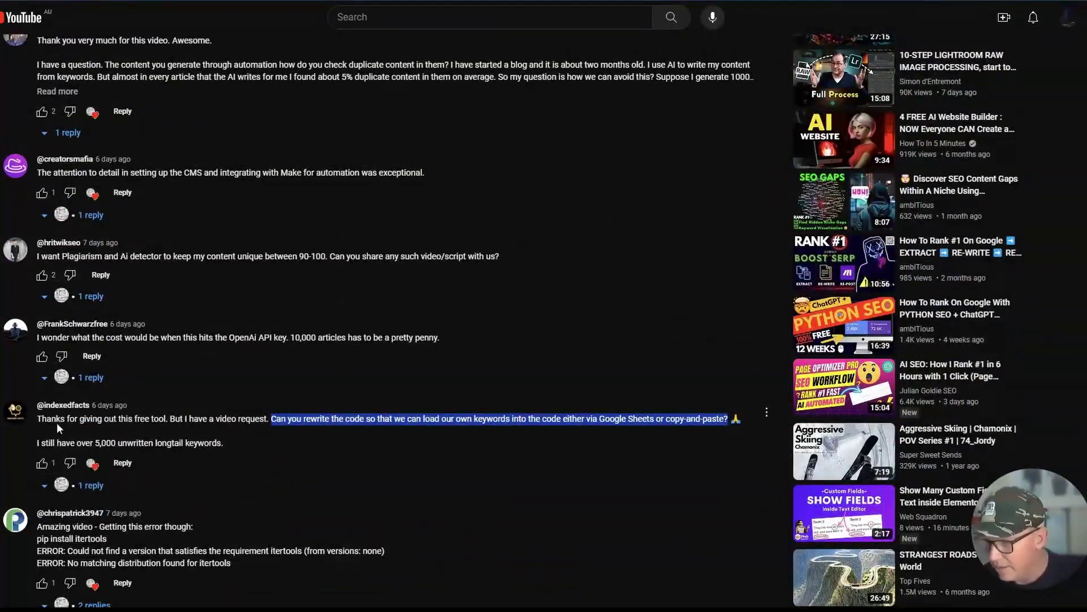
scroll(64, 425, "down", 2)
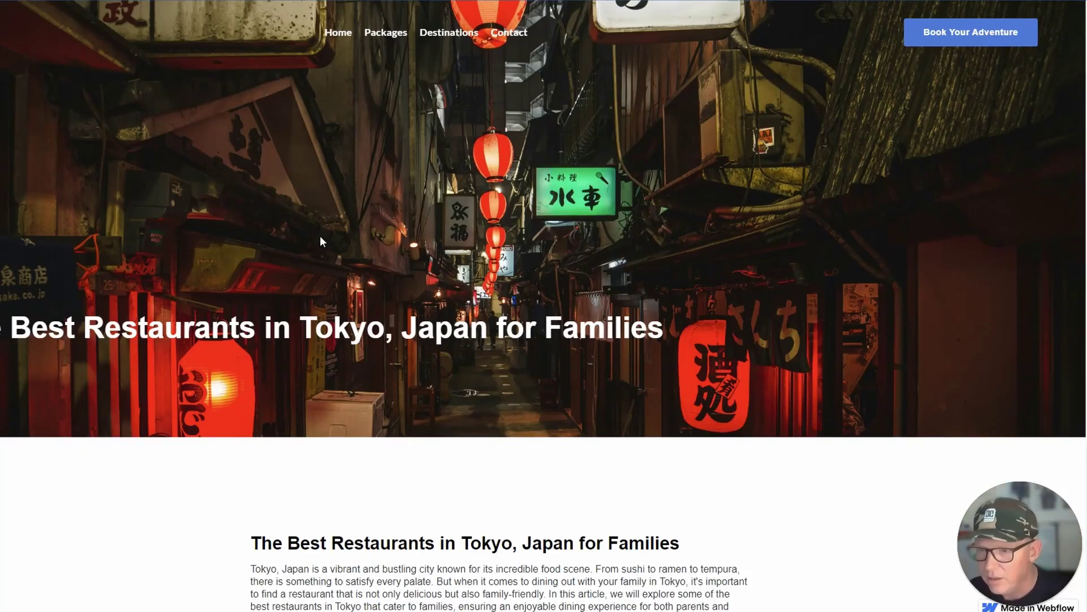
- Look over the sample generated blog page "The Best Restaurants in Tokyo, Japan for Families"
scroll(394, 408, "down", 8)
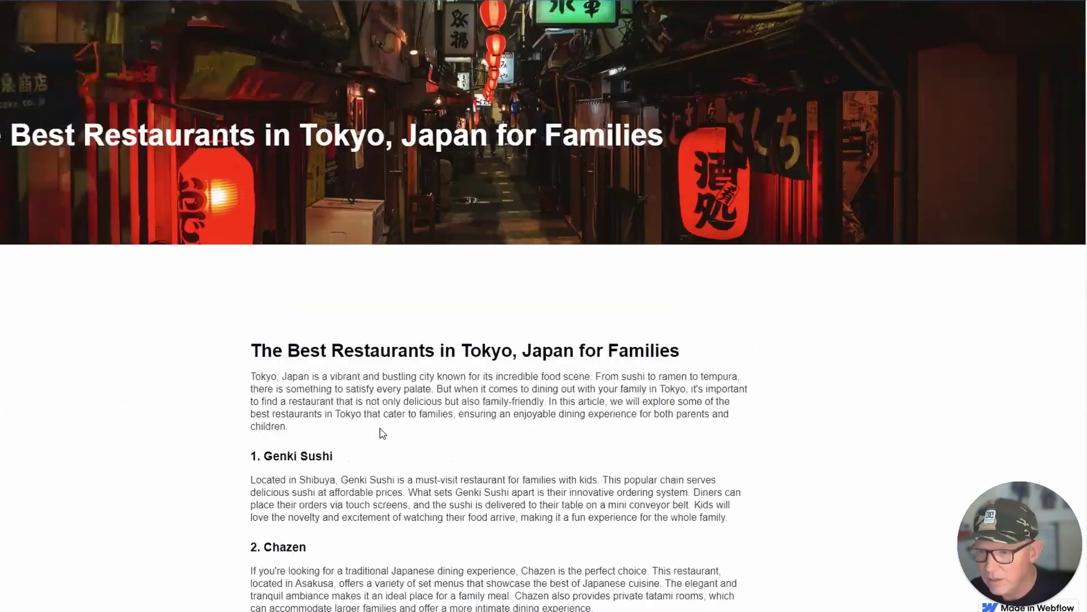
scroll(387, 418, "up", 8)
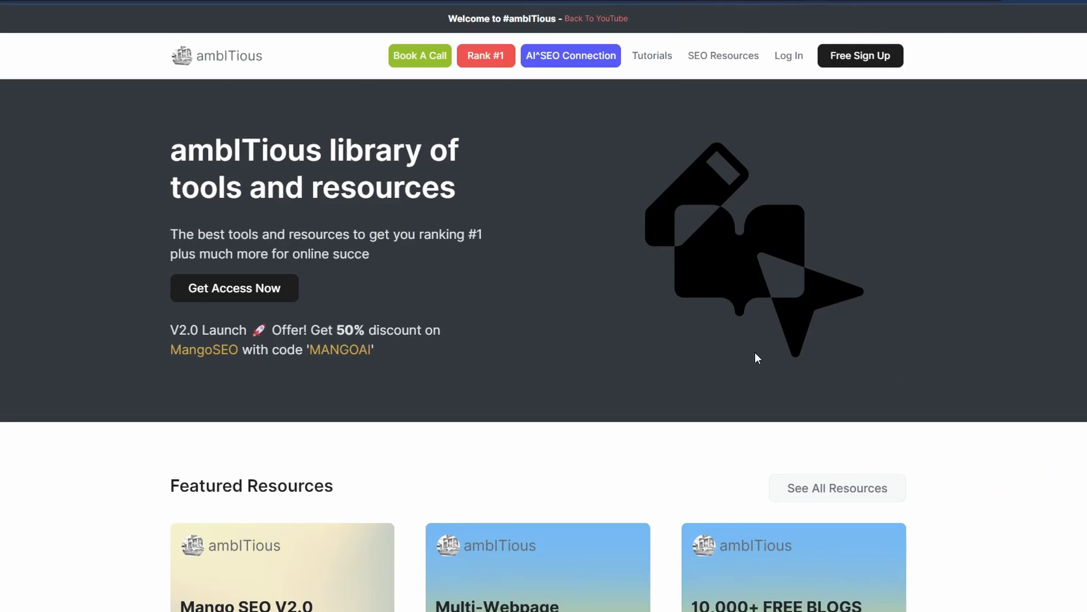
- Open the FREE AI Autoblogger (XL Import) resource from the featured resources on the ambITious website
scroll(882, 434, "down", 10)
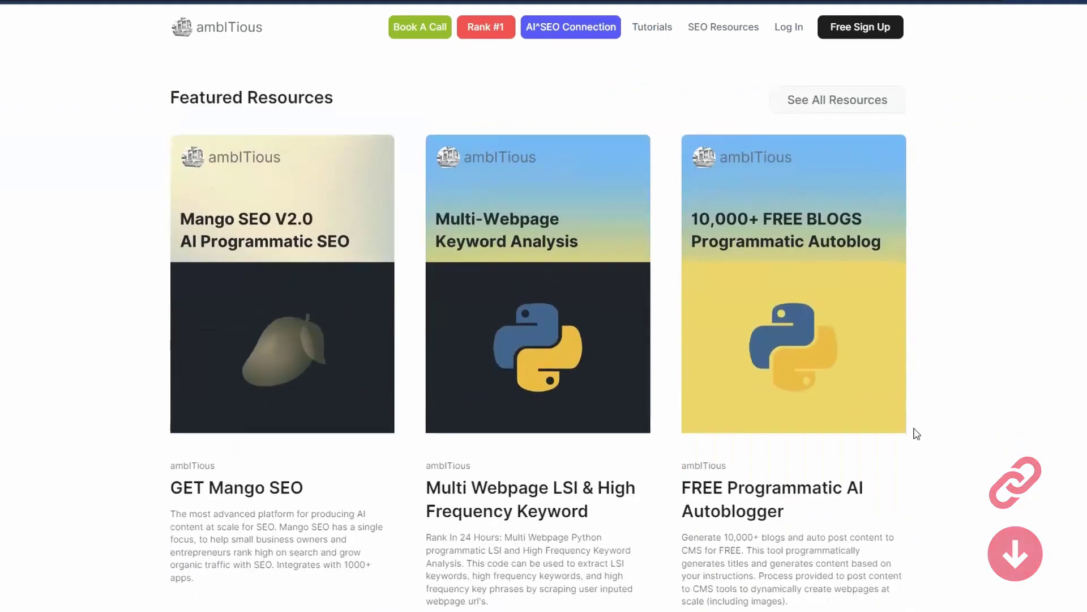
scroll(940, 436, "down", 5)
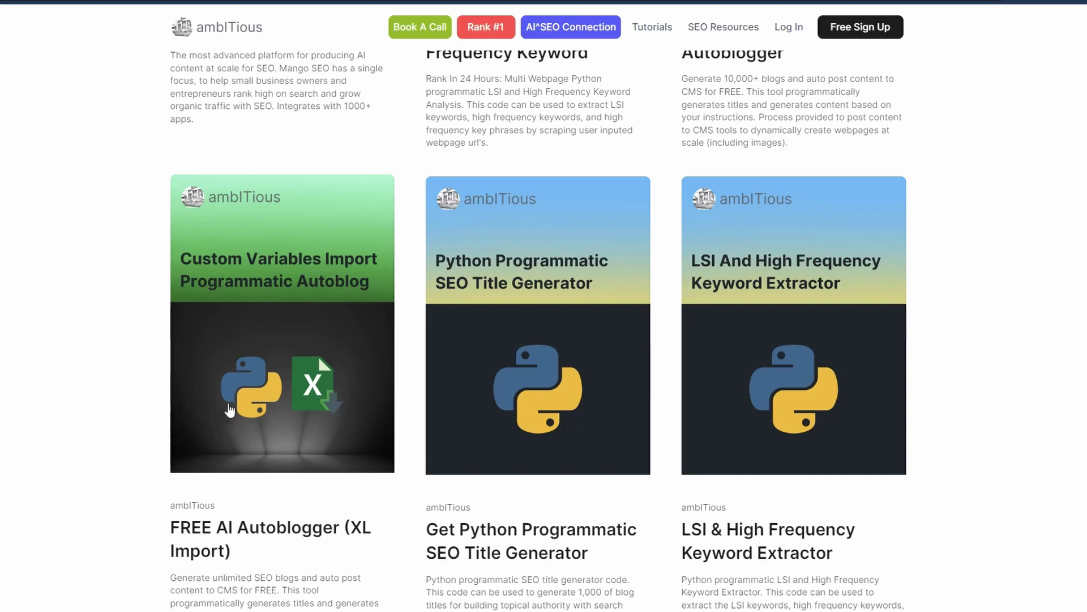
left_click(275, 332)
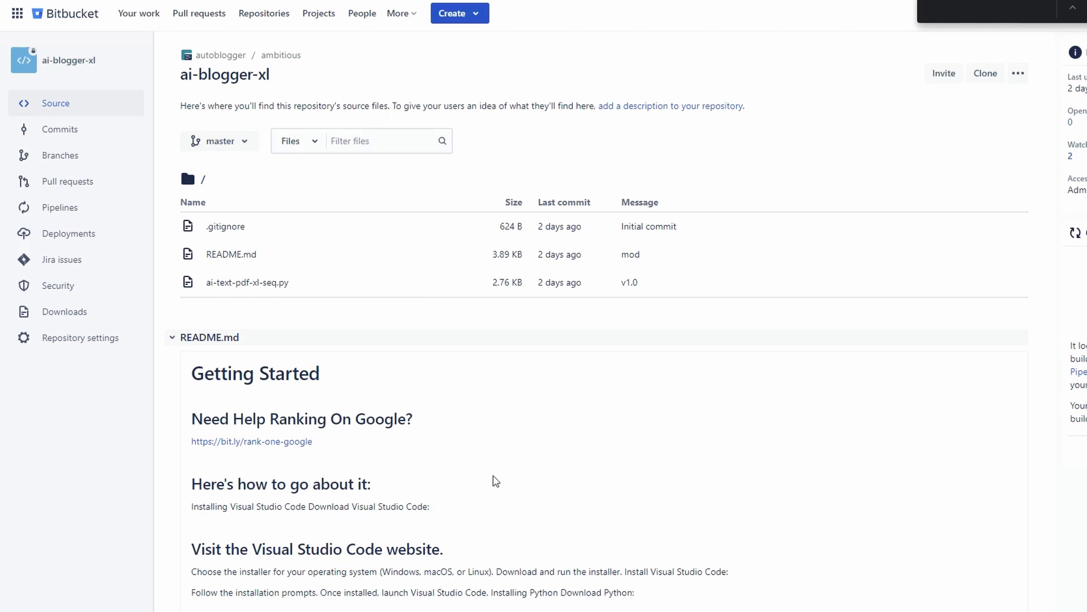
- Read the setup instructions in the ai-blogger-xl README on Bitbucket and view the repository's downloadable files
scroll(497, 481, "down", 2)
scroll(496, 482, "down", 8)
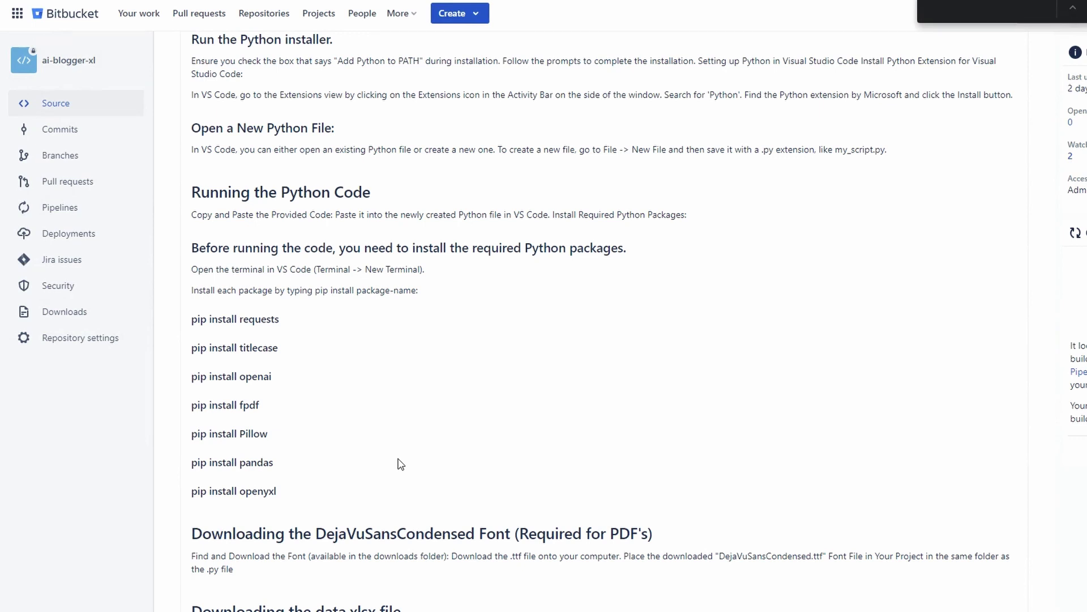
scroll(405, 421, "up", 7)
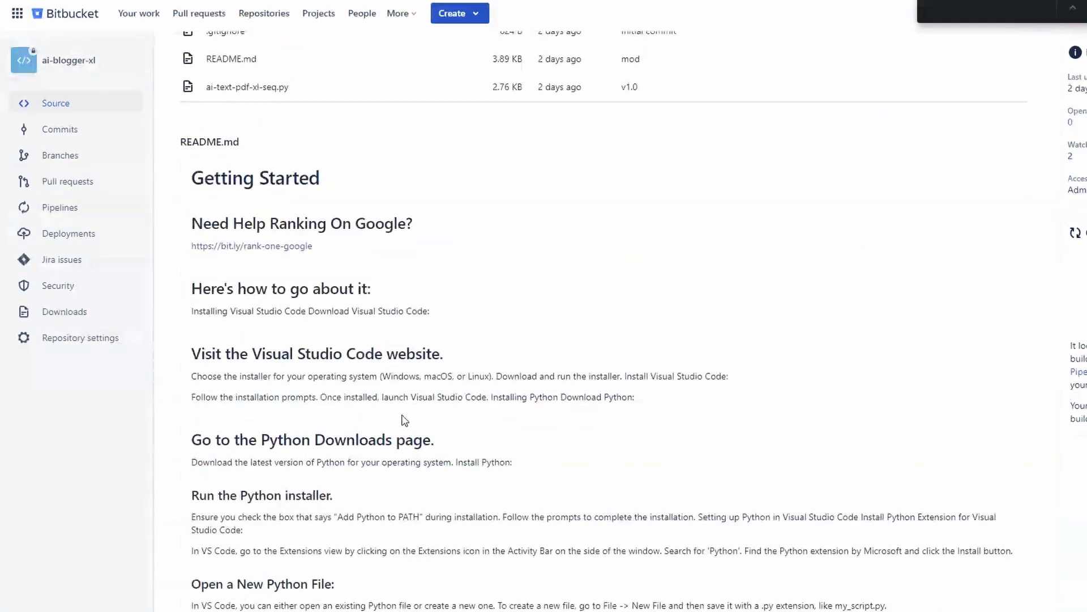
scroll(844, 380, "up", 4)
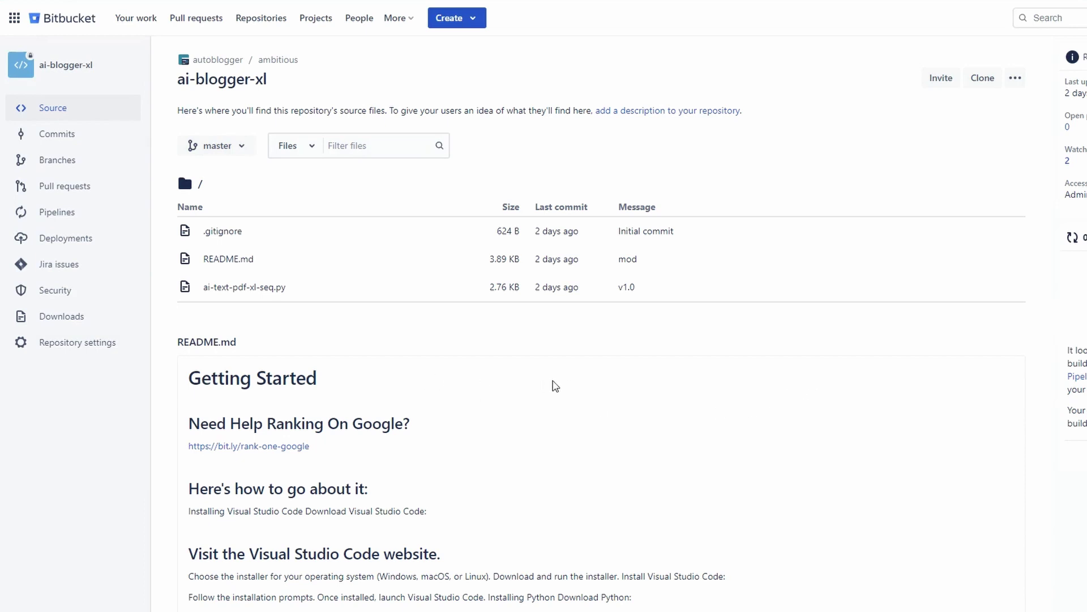
left_click(60, 318)
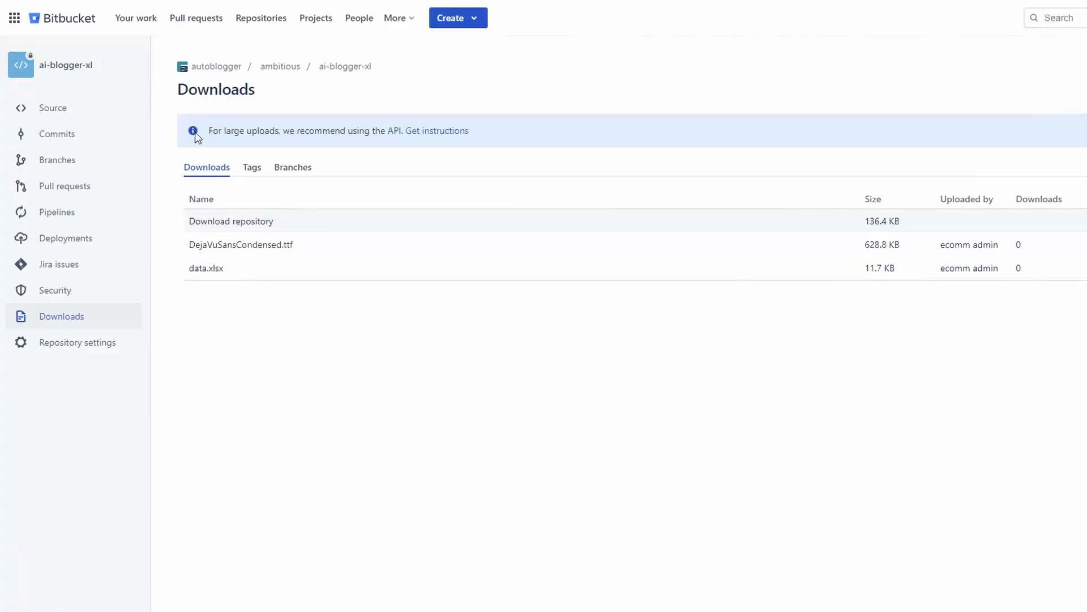
- Open ai-text-pdf-xl-seq.py from the repository source and read through its code
left_click(57, 114)
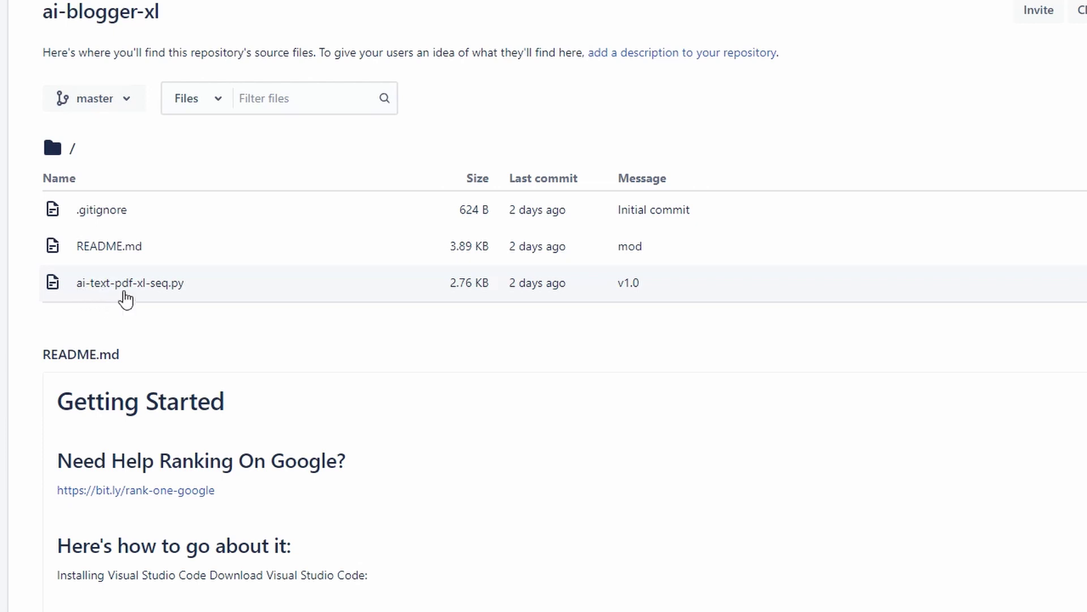
left_click(157, 286)
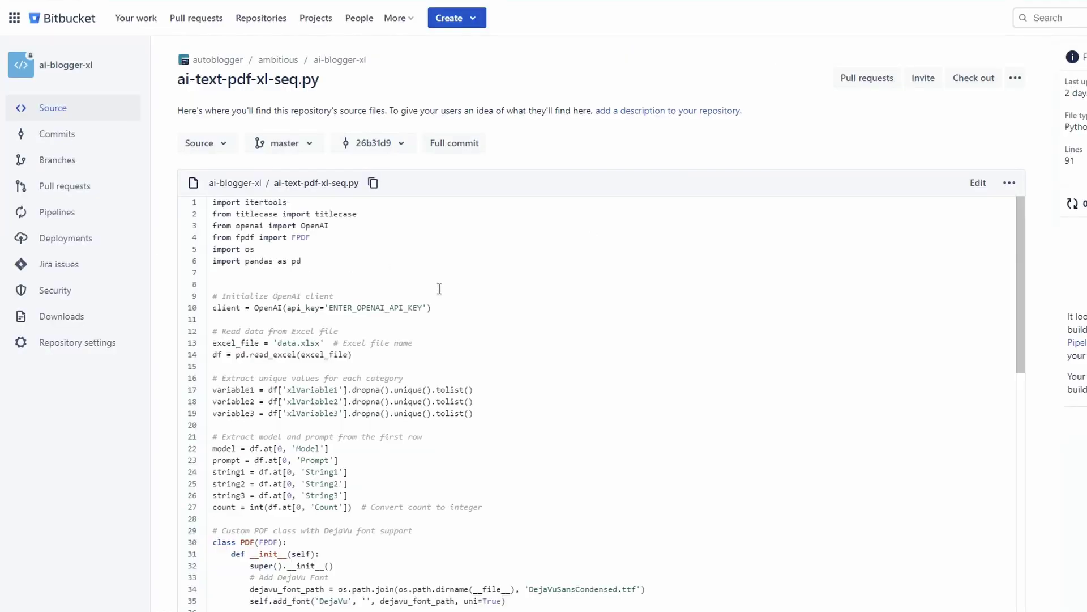
scroll(469, 307, "down", 10)
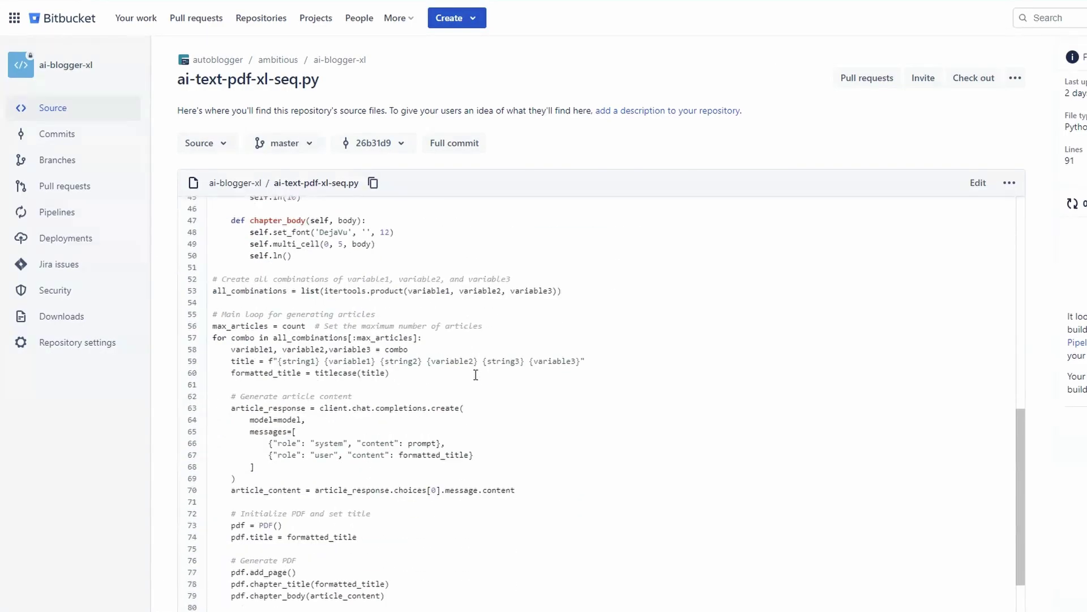
scroll(481, 384, "up", 4)
scroll(481, 384, "up", 6)
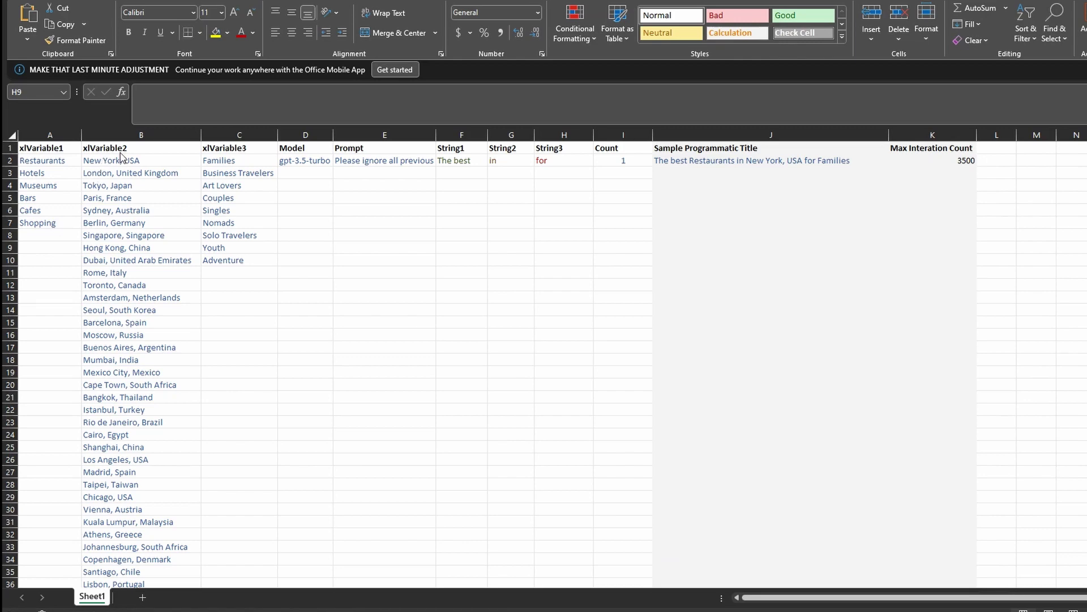
- In the Excel data workbook, review the xlVariable2 city list and the full text of the prompt in E2
scroll(171, 485, "down", 6)
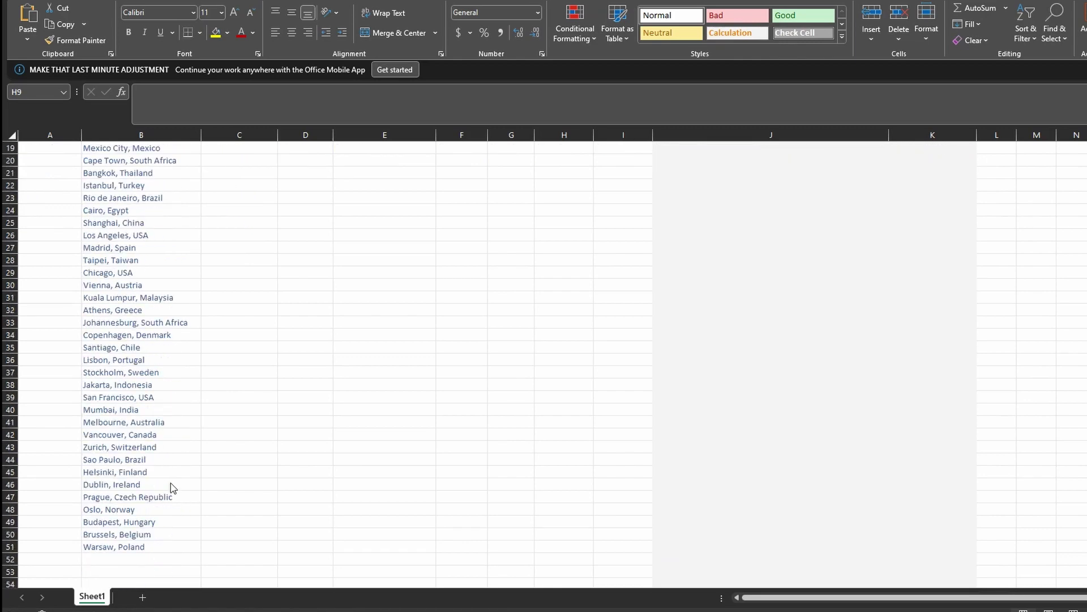
scroll(171, 487, "up", 6)
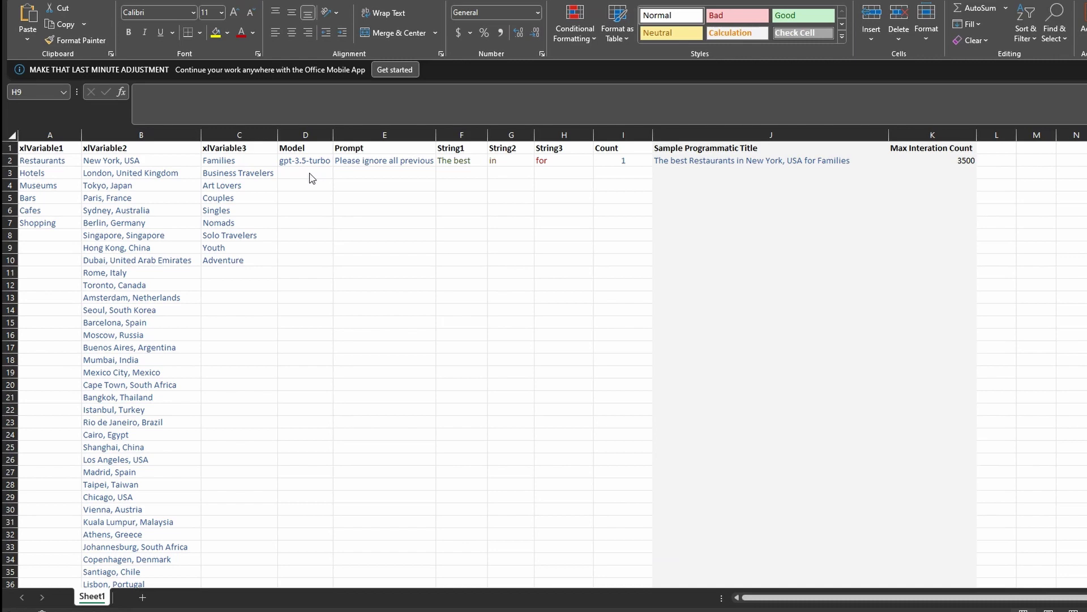
left_click(358, 163)
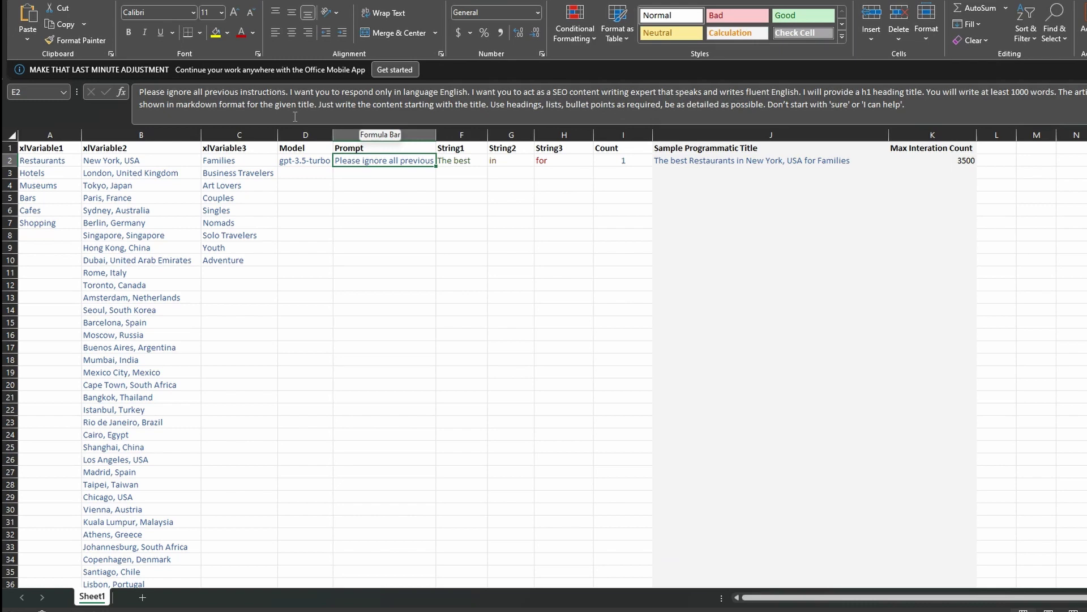
left_click(401, 174)
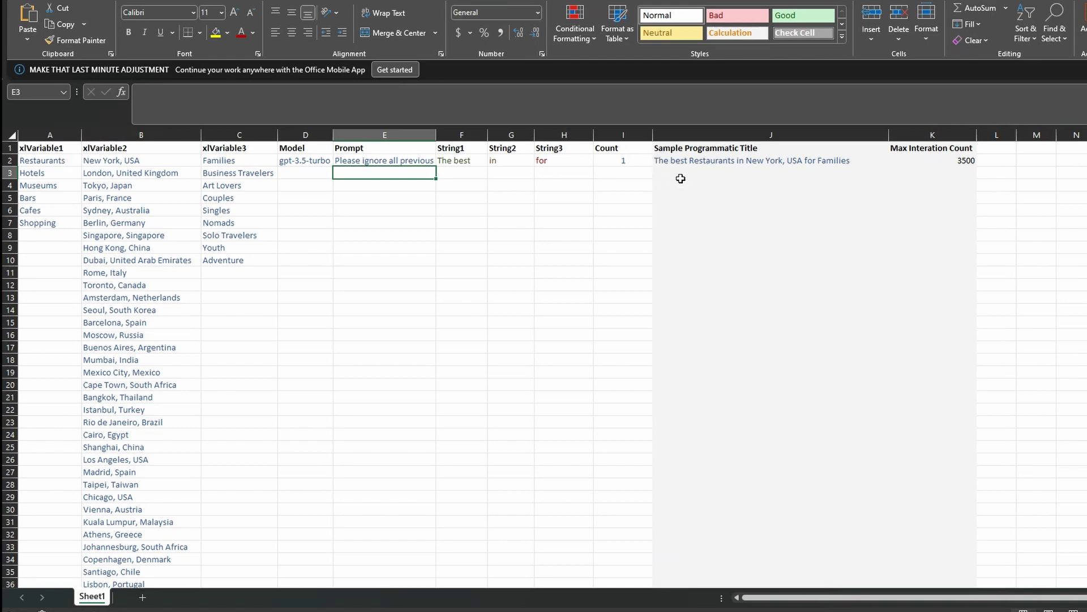
- Inspect the String1 and xlVariable cells in row 2 that make up the sample programmatic title
left_click(450, 161)
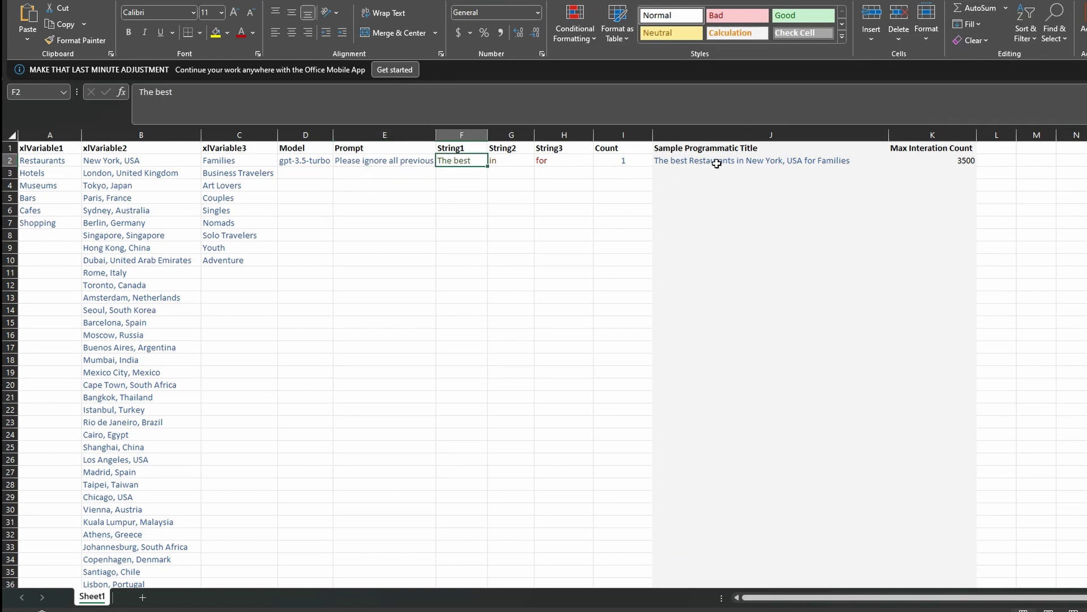
left_click(42, 159)
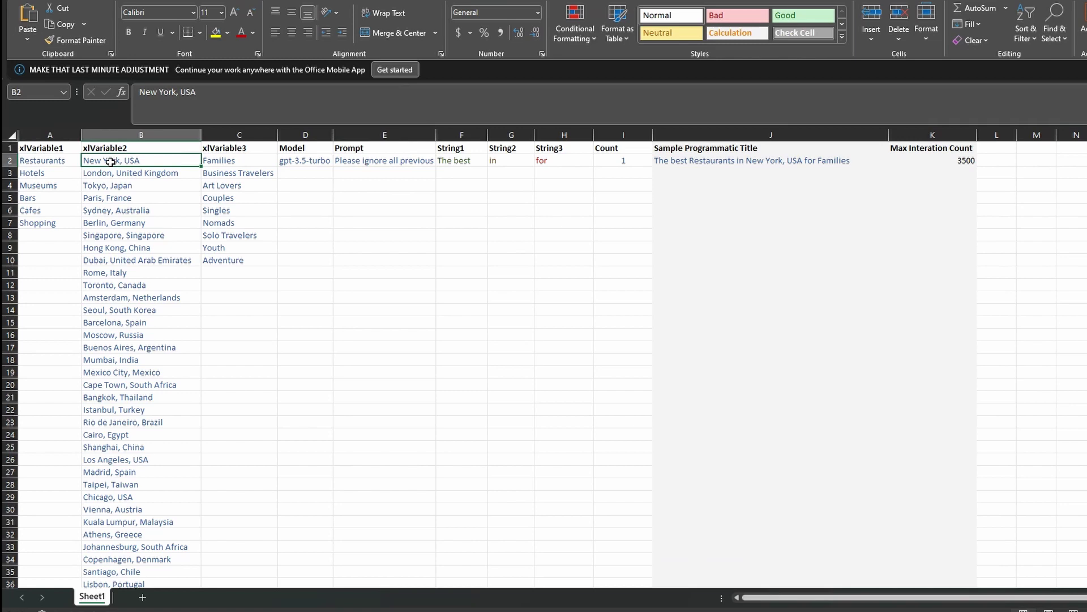
left_click(234, 164)
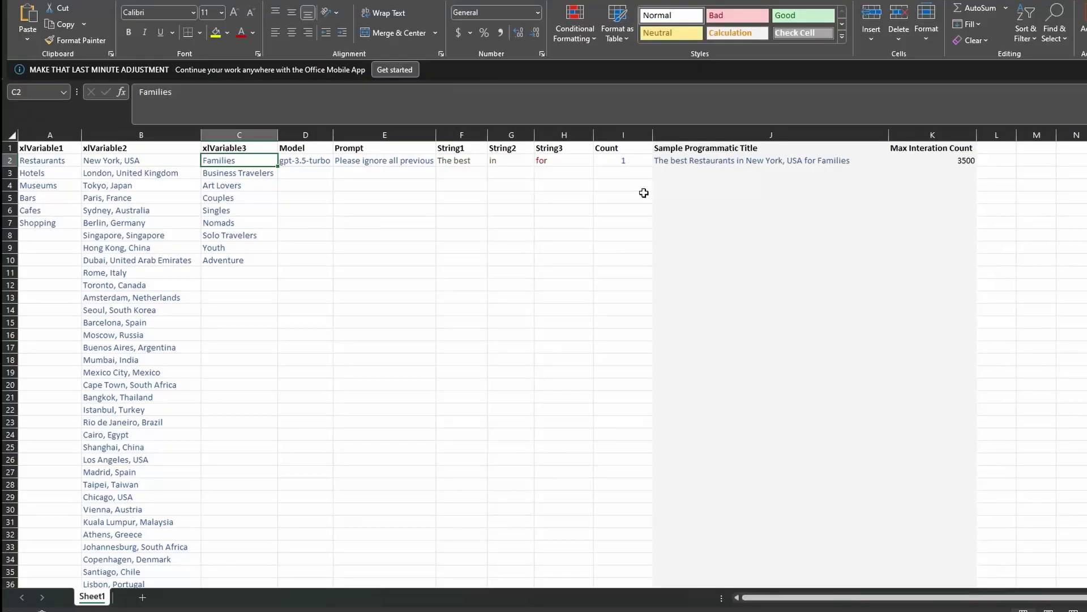
- Check the Count cell's input rule and the formula behind Max Interation Count in K2
left_click(623, 161)
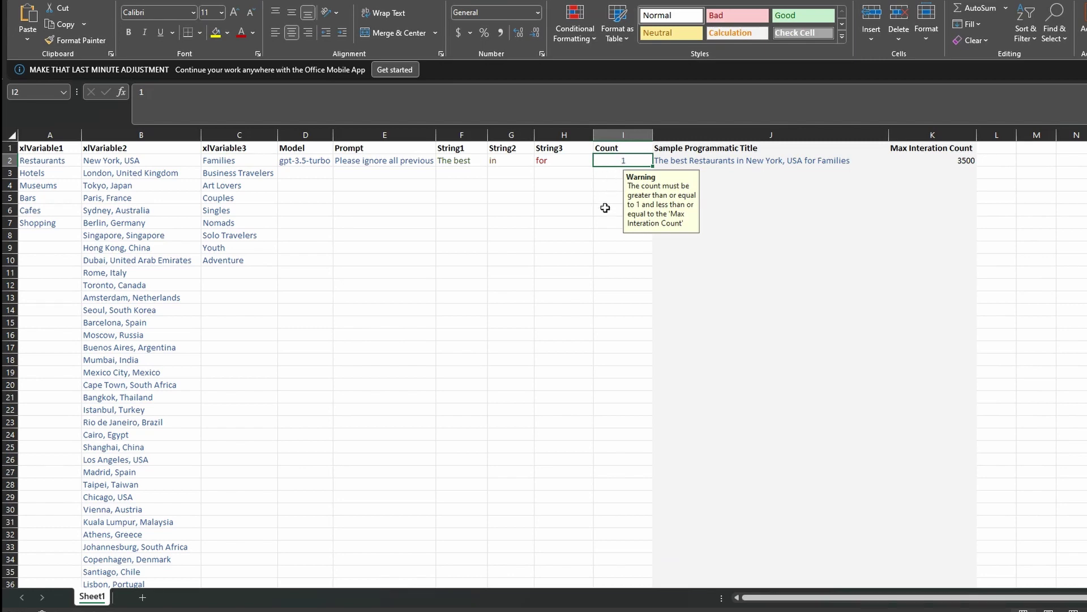
left_click(939, 164)
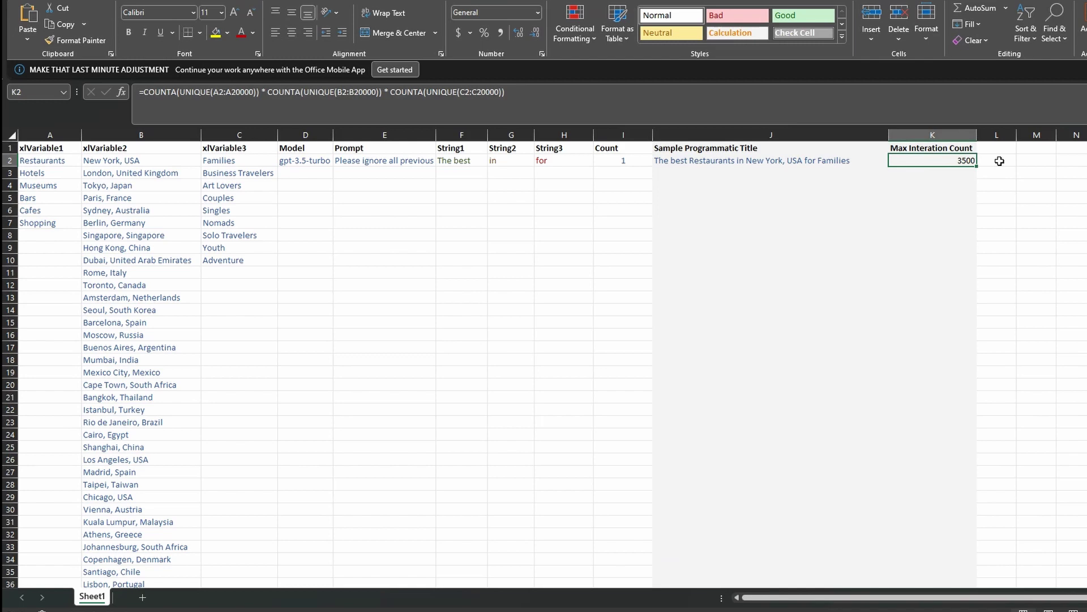
left_click(1000, 161)
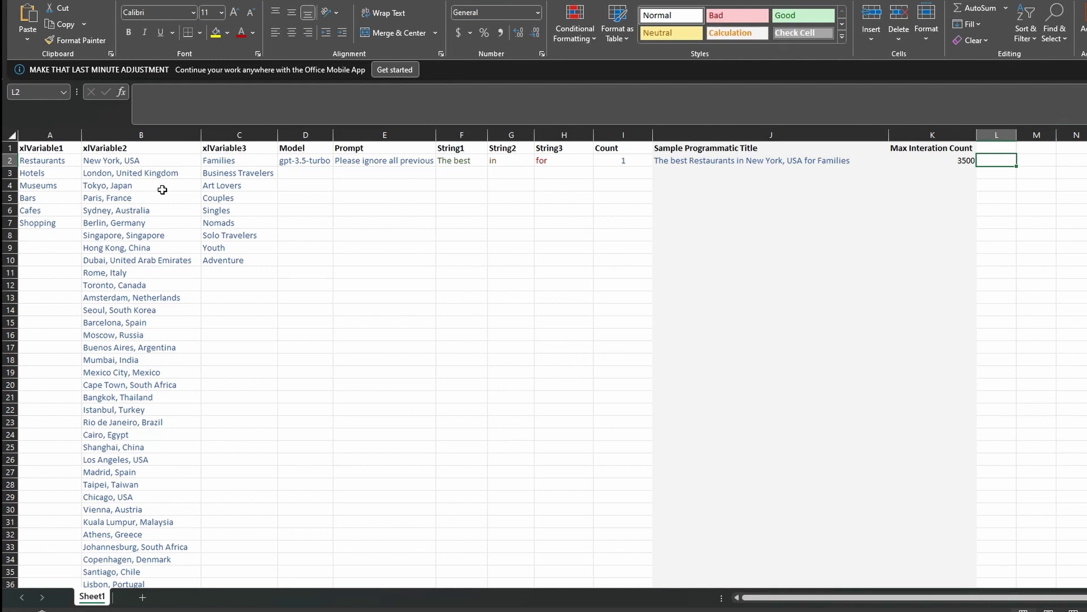
scroll(233, 343, "down", 1)
scroll(237, 342, "up", 1)
- Set the Count in I2 to 3500
left_click(612, 162)
left_click(570, 198)
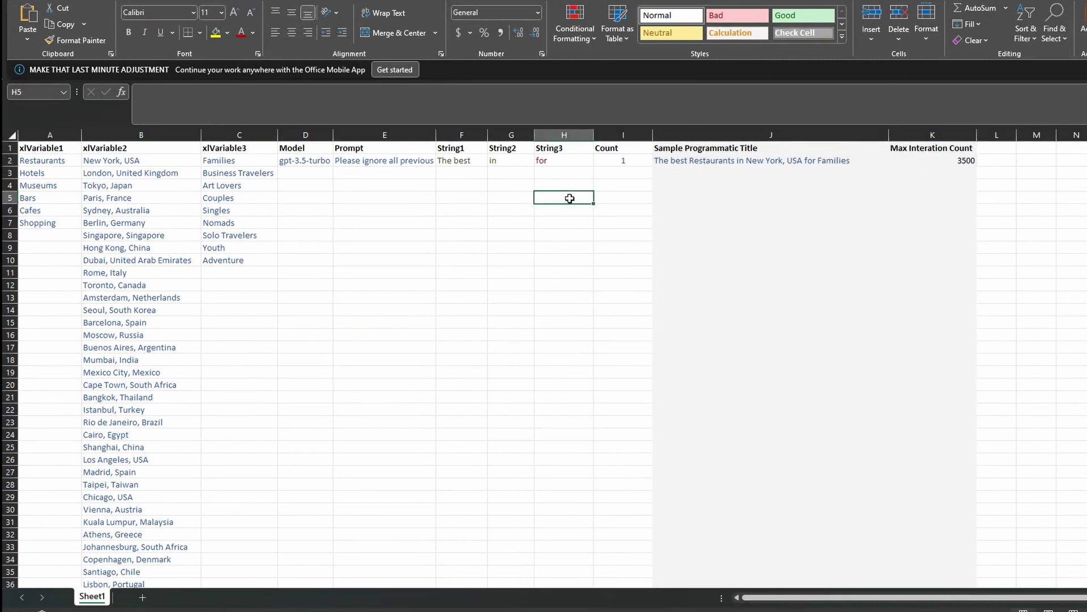
left_click(620, 162)
type("3500")
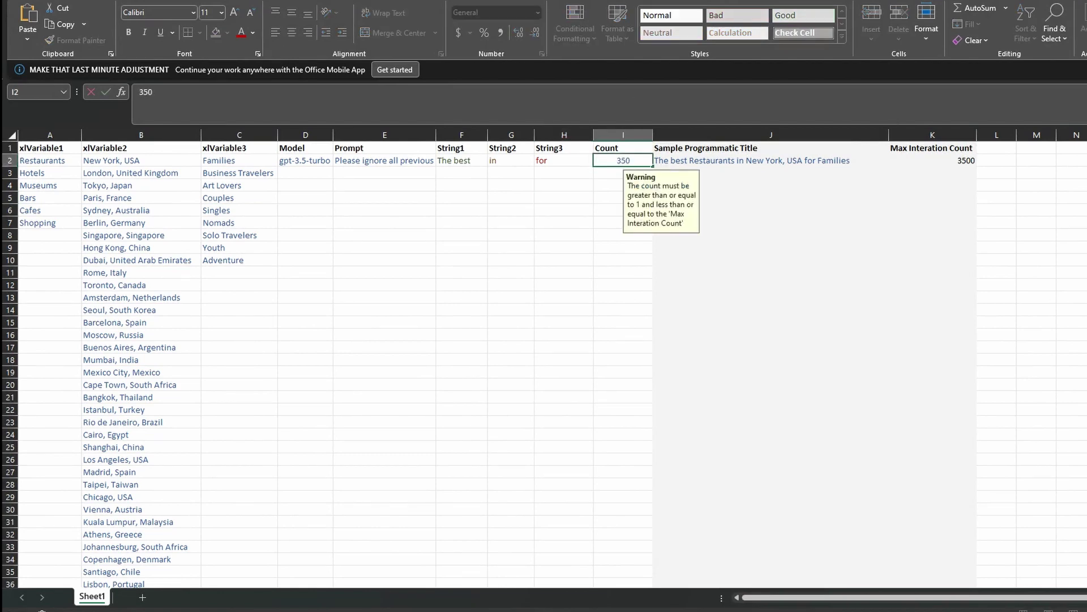
key("Return")
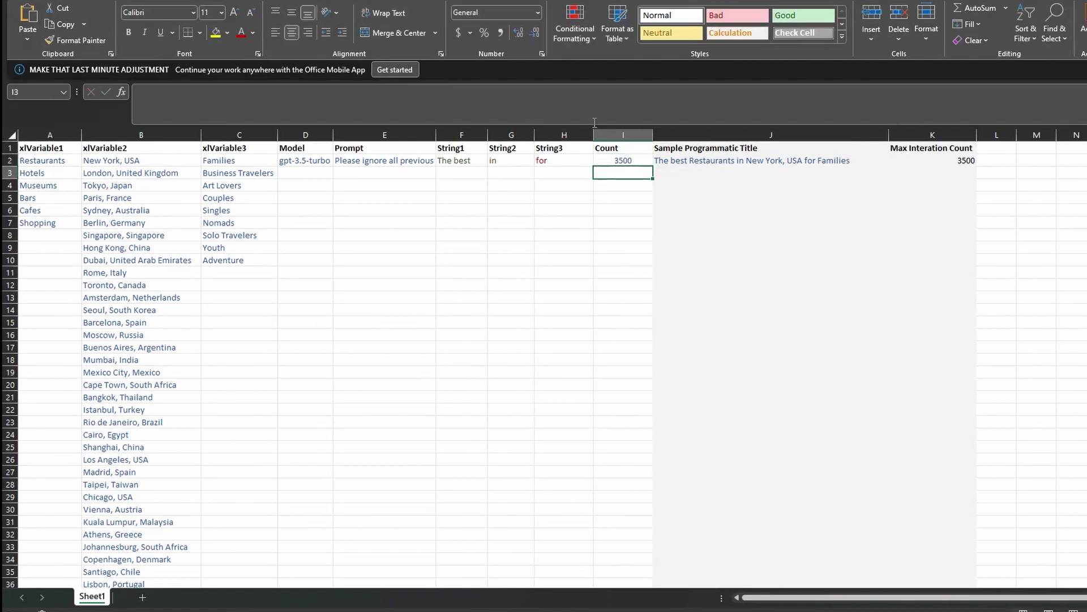
- Test the Count cell's validation by trying the out-of-range values 4000 and 0, cancelling each entry
left_click(618, 161)
type("4000")
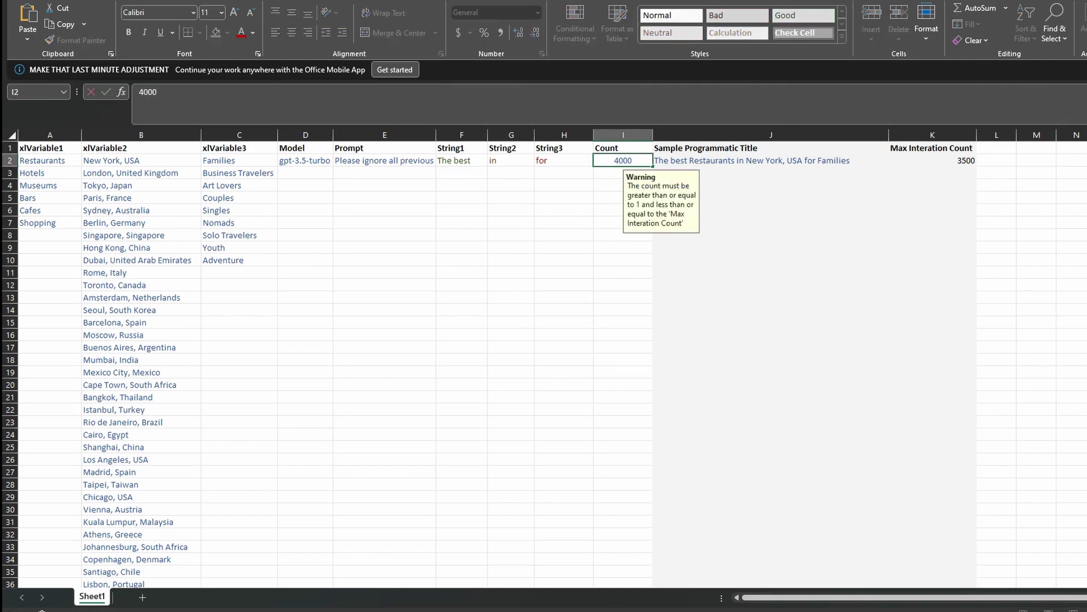
key("Return")
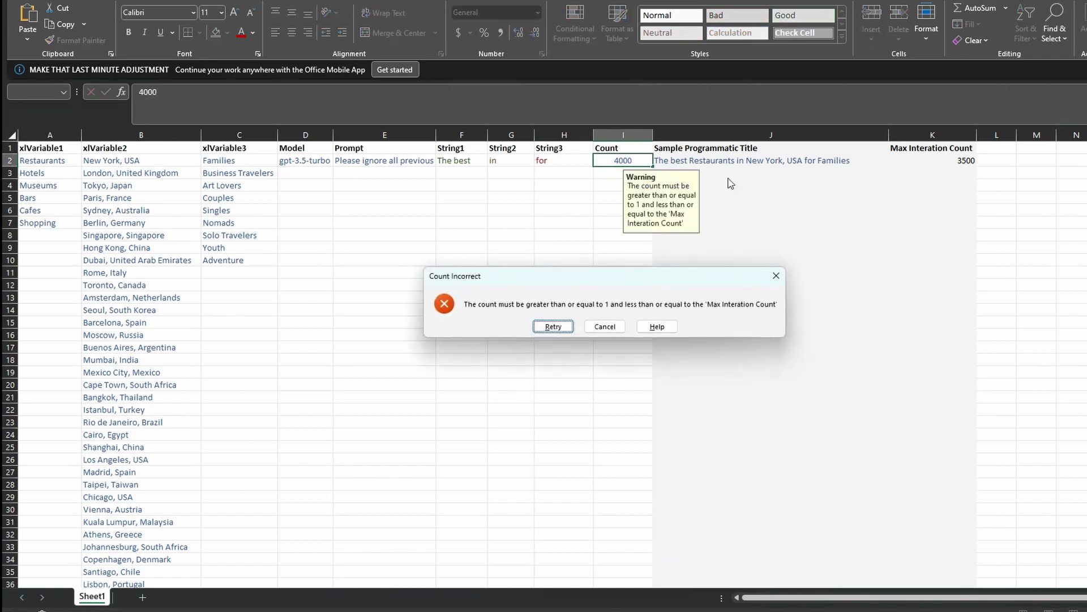
key("Escape")
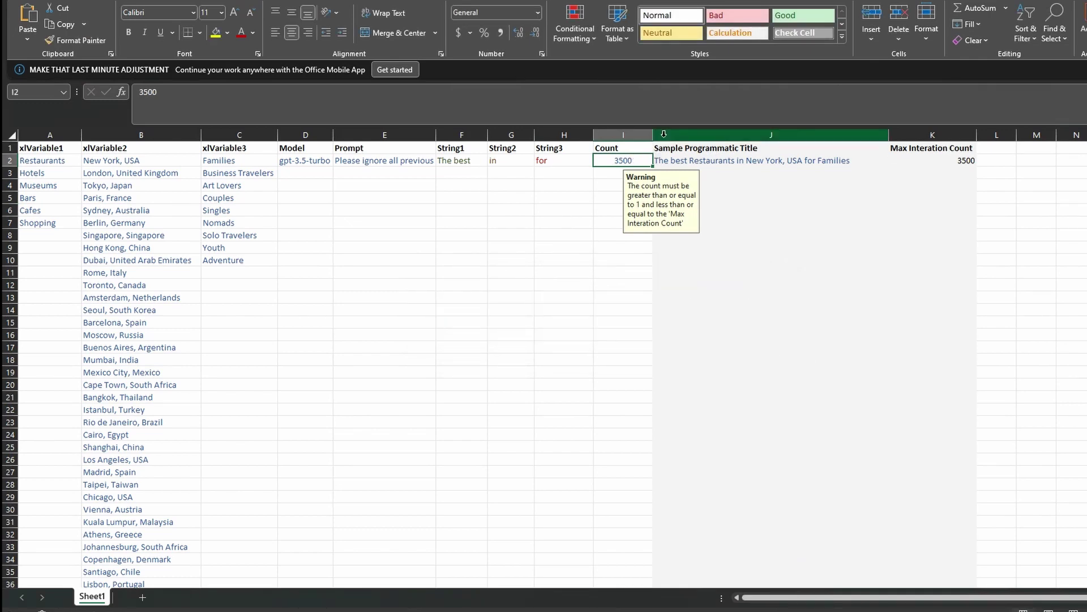
type("0")
key("Return")
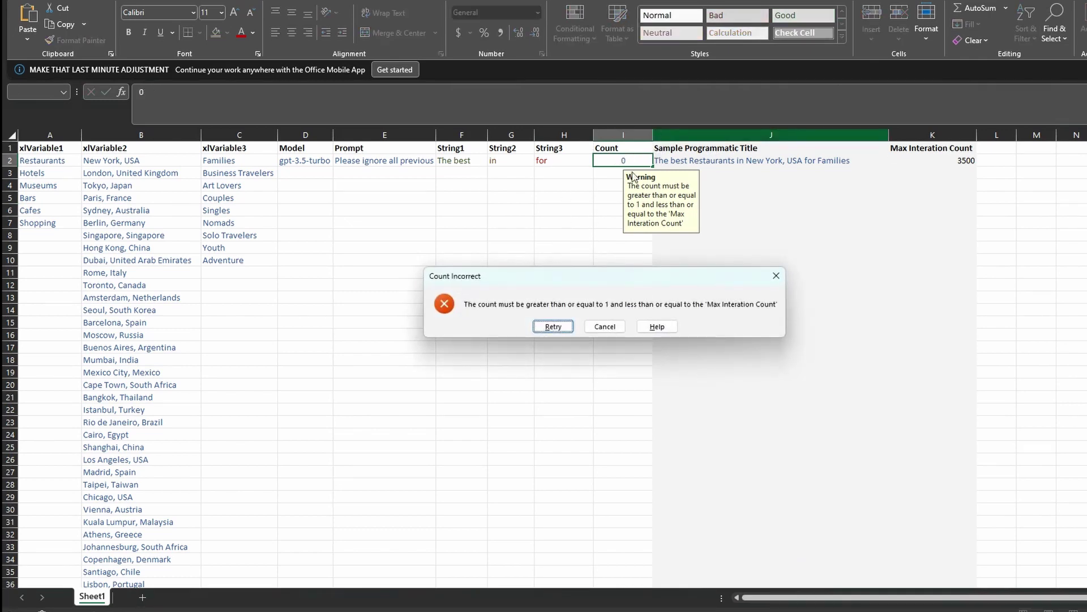
key("Escape")
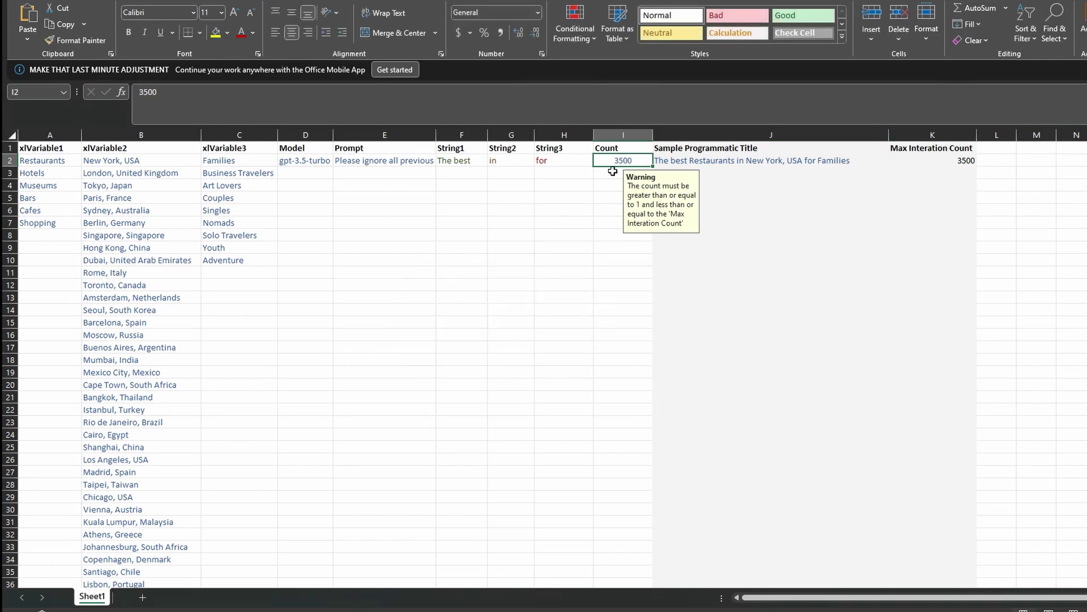
- Replace the Count in I2 with 11
key("BackSpace")
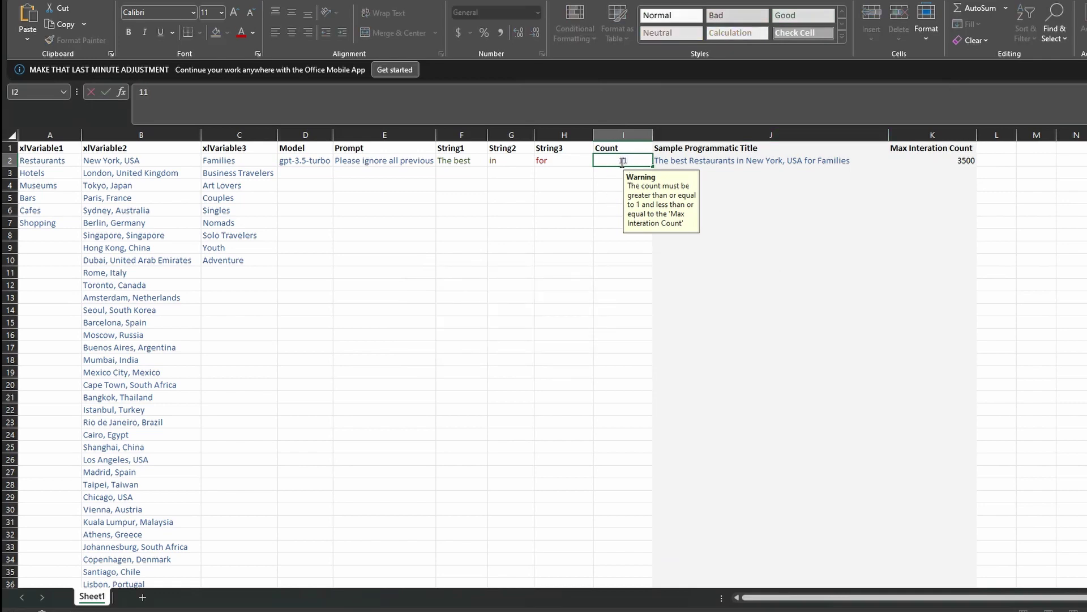
key("Return")
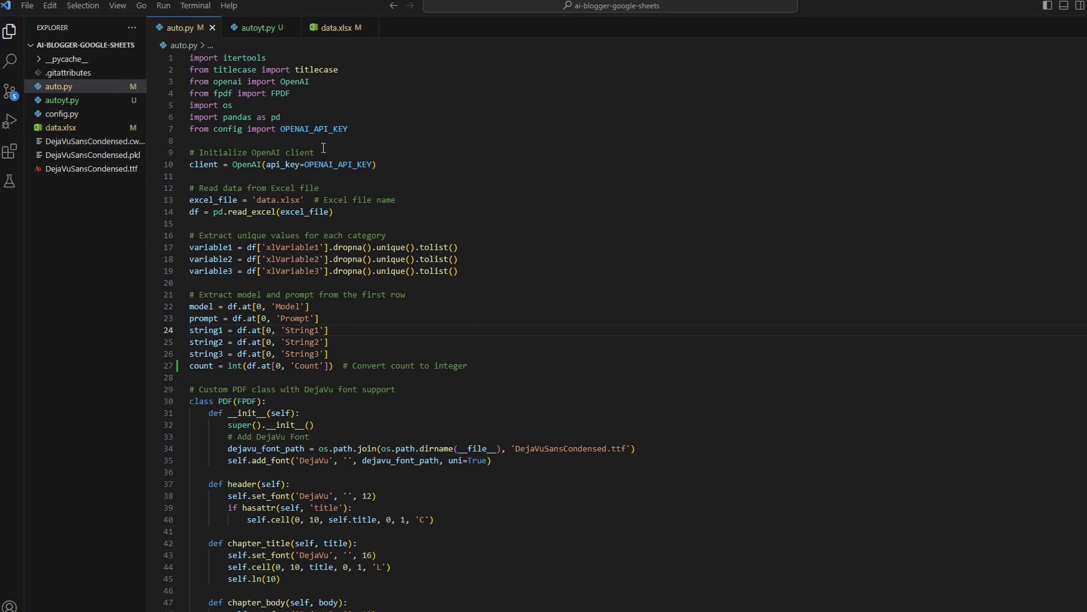
- Open a new terminal in the ai-blogger-google-sheets project folder for auto.py
left_click(193, 6)
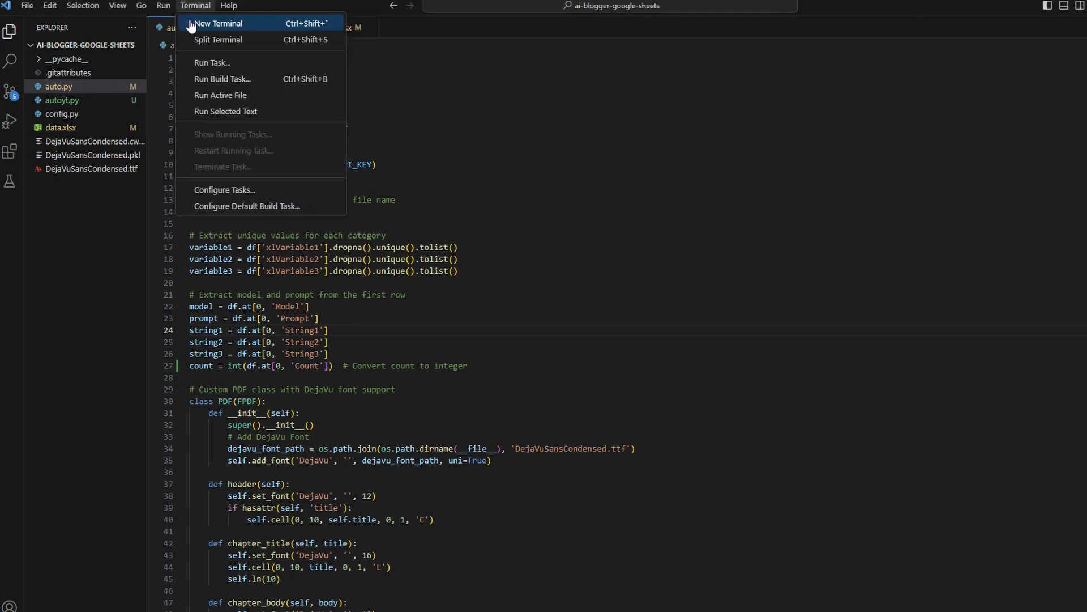
left_click(197, 25)
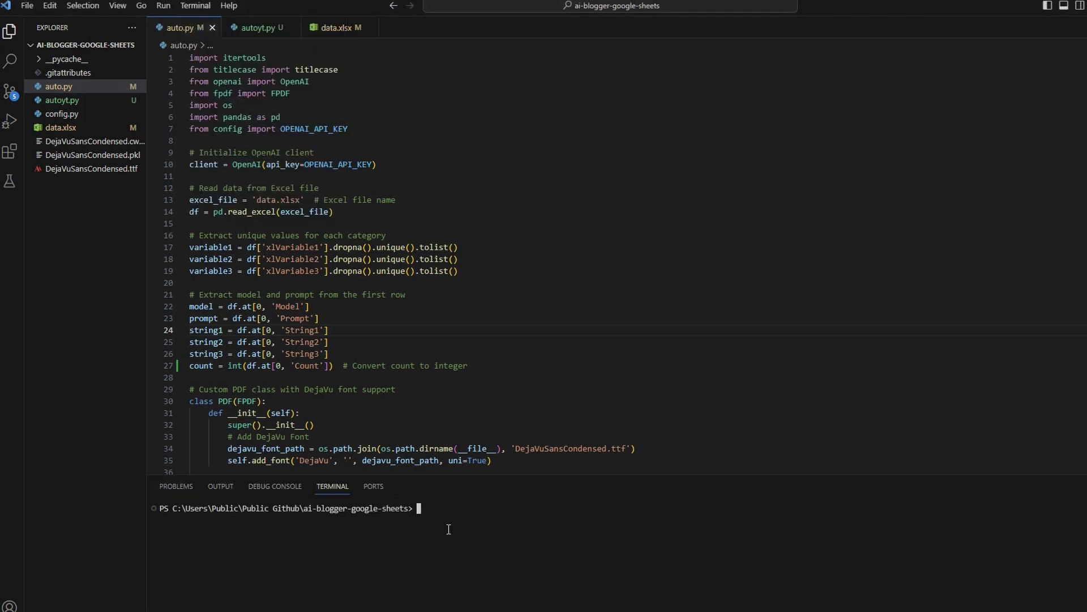
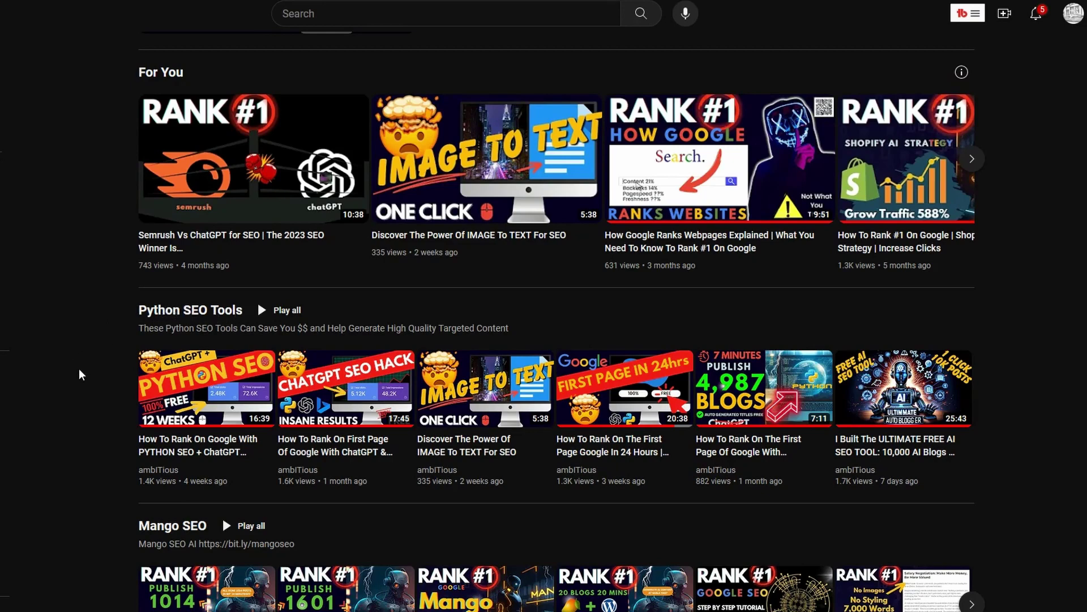
mouse_move(627, 430)
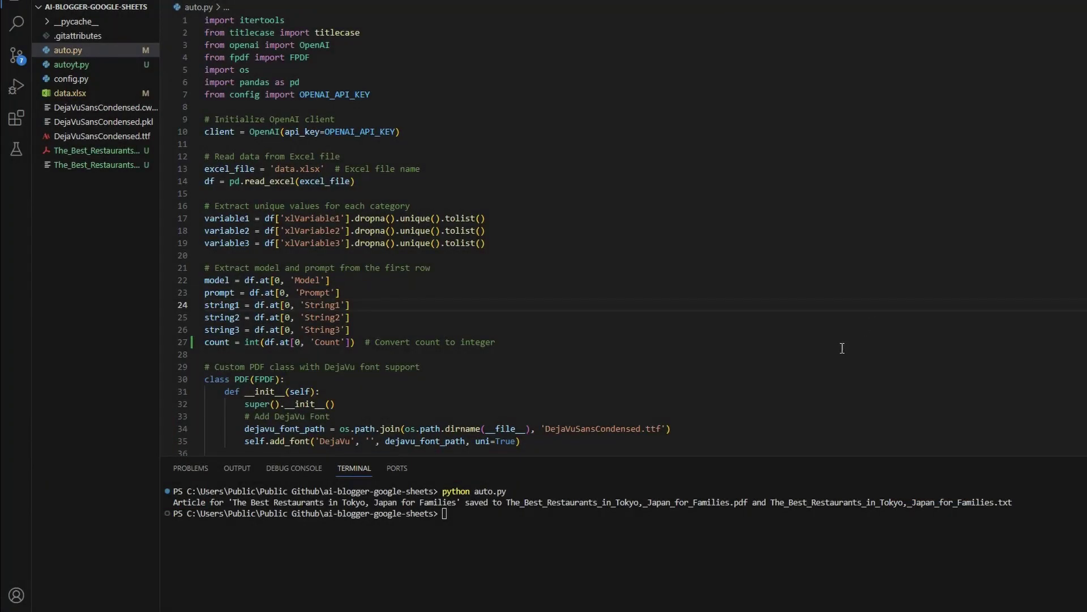
- Open the generated The_Best_Restaurants_in_Tokyo,_Japan_for_Families text article and read through it in Google Docs
left_click(108, 166)
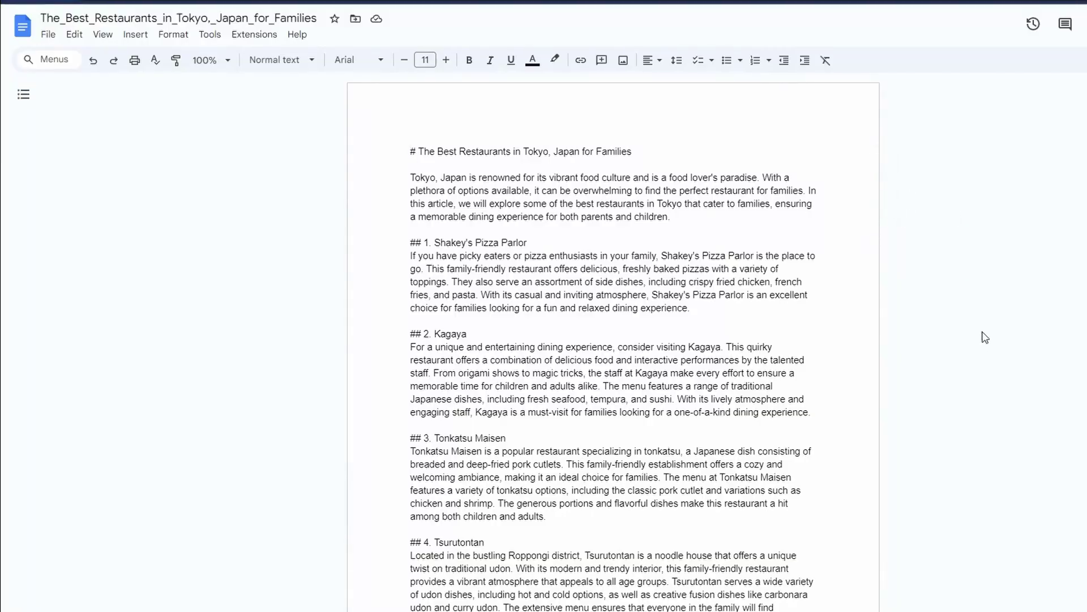
scroll(947, 376, "down", 15)
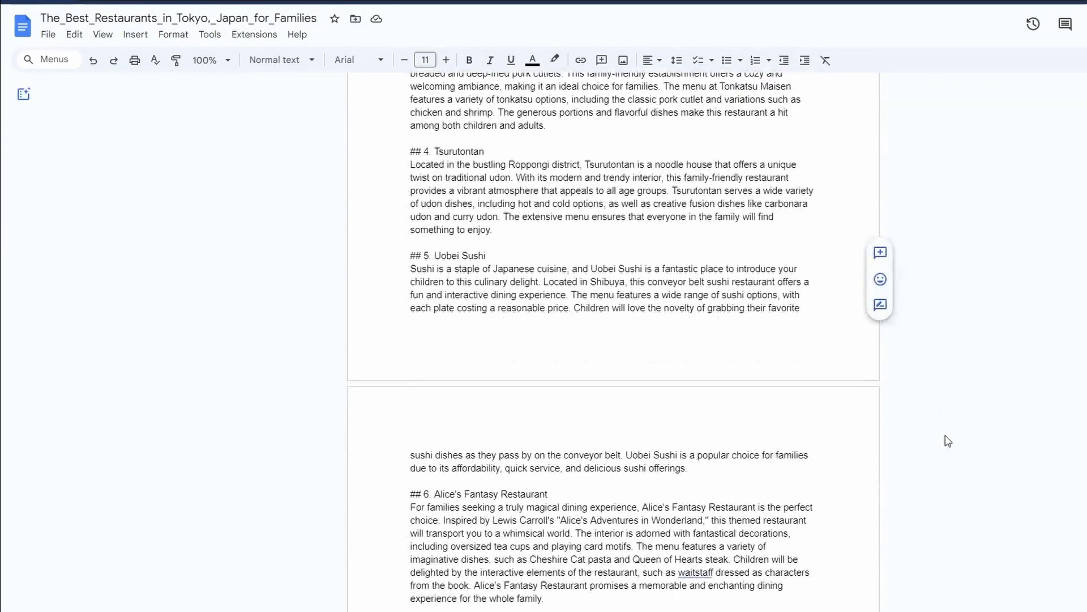
scroll(967, 488, "up", 15)
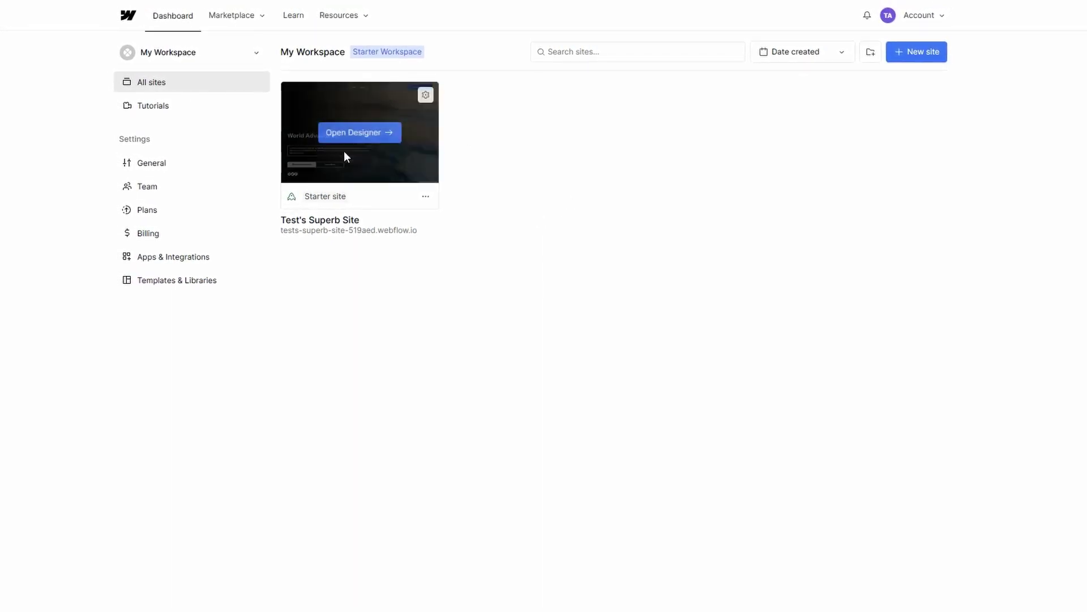
- Open Test's Superb Site in the Webflow Designer and view its Blog Posts CMS collection
left_click(350, 135)
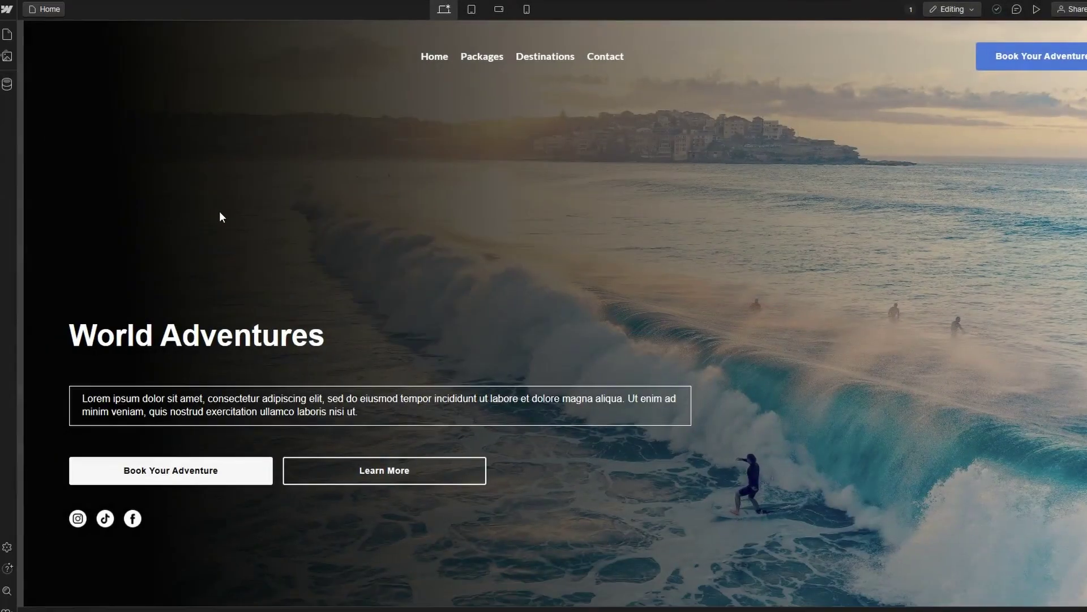
left_click(7, 84)
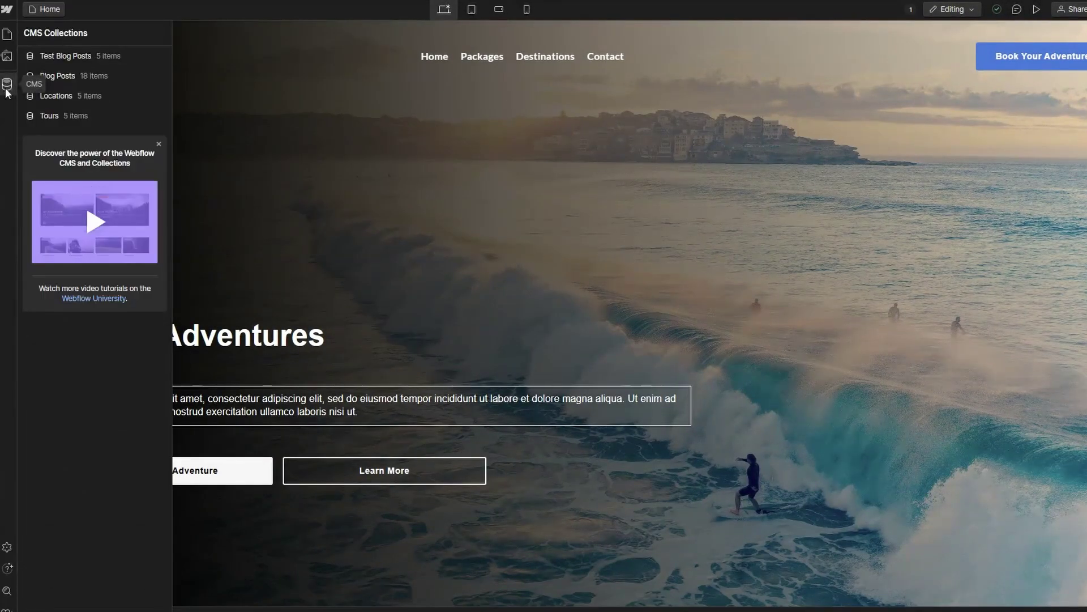
left_click(57, 76)
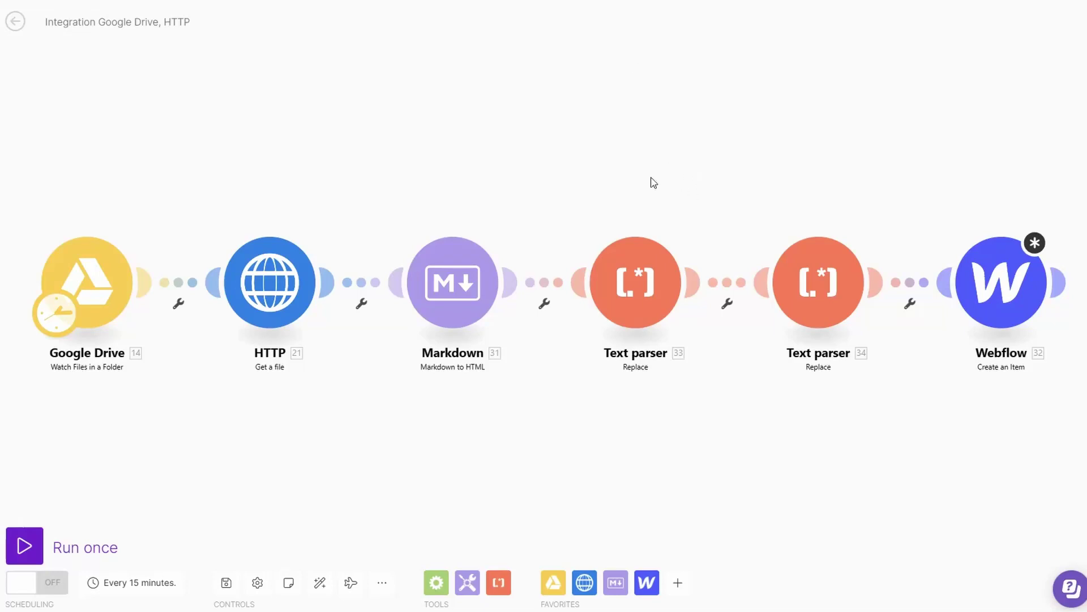
- Switch to the Make scenario and check the replace settings of both Text parser modules
left_click(639, 279)
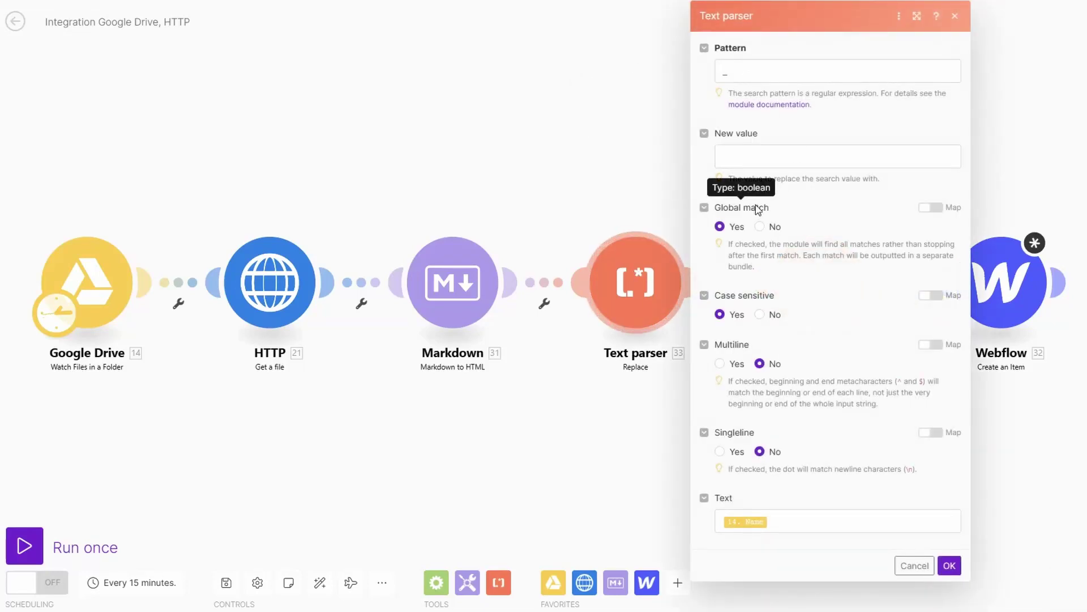
left_click(949, 566)
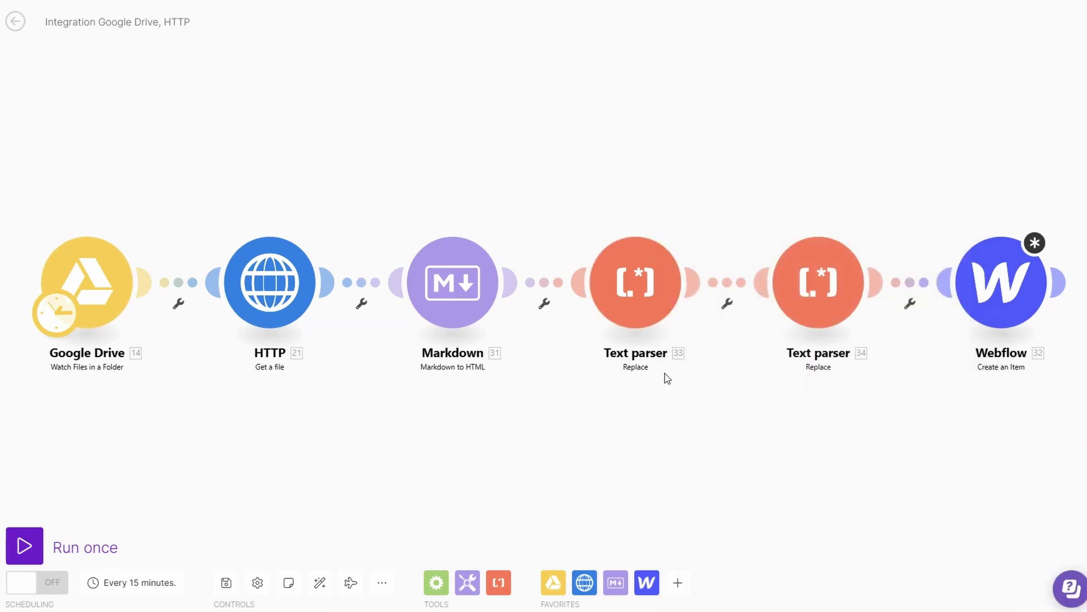
left_click(826, 281)
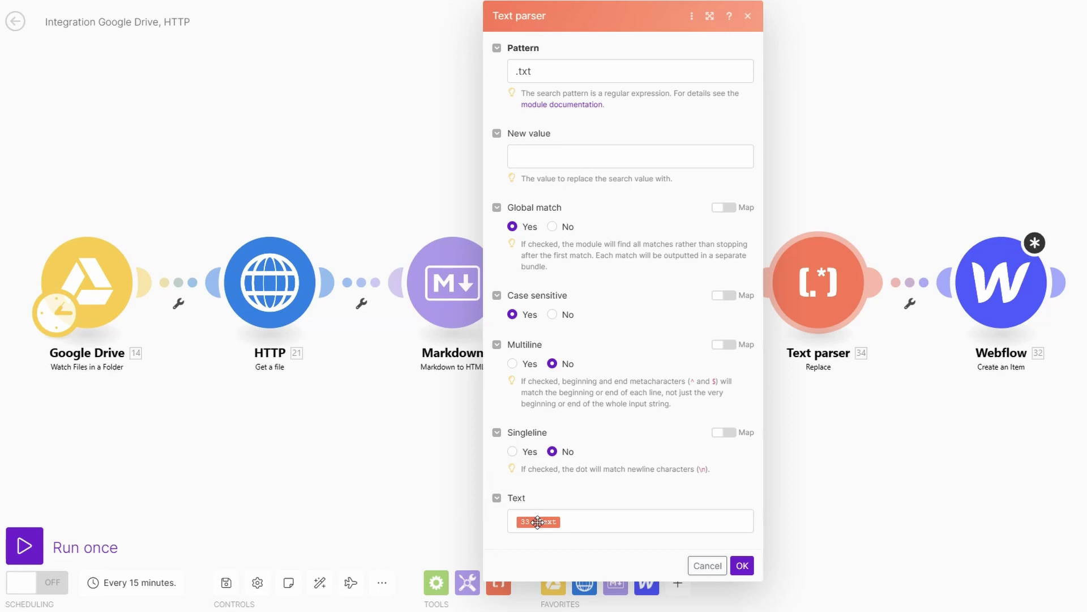
left_click(743, 566)
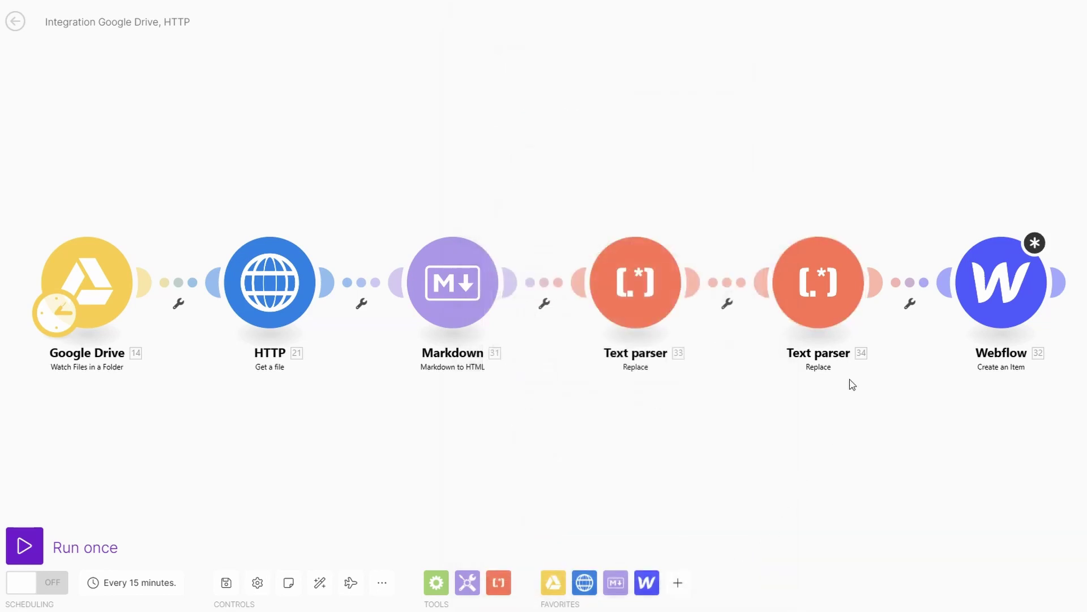
- Check the Webflow module's site, collection and field mapping, and run the scenario once
left_click(966, 297)
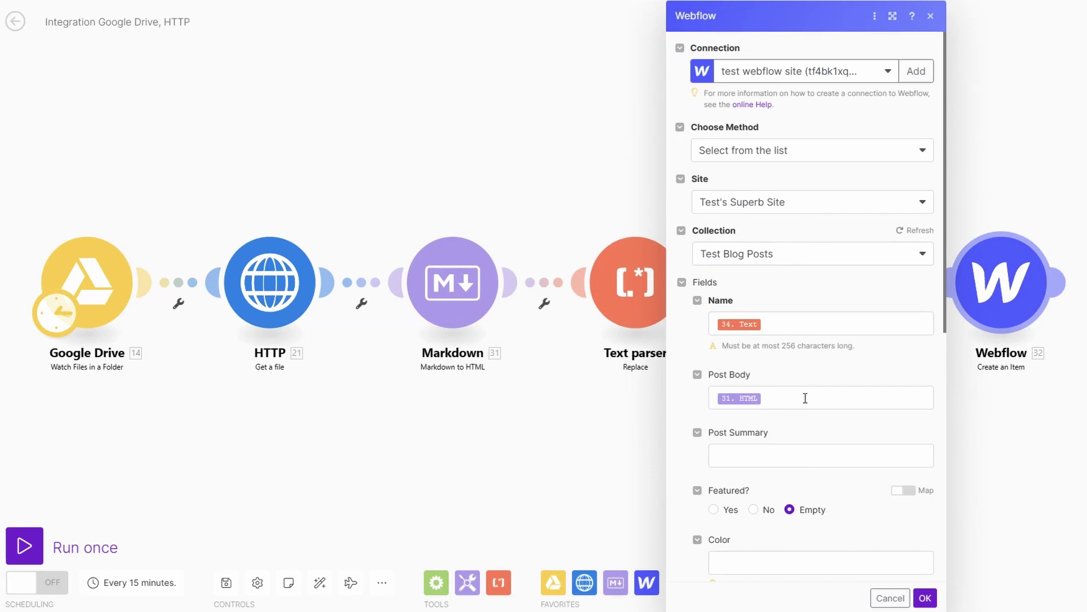
left_click(925, 598)
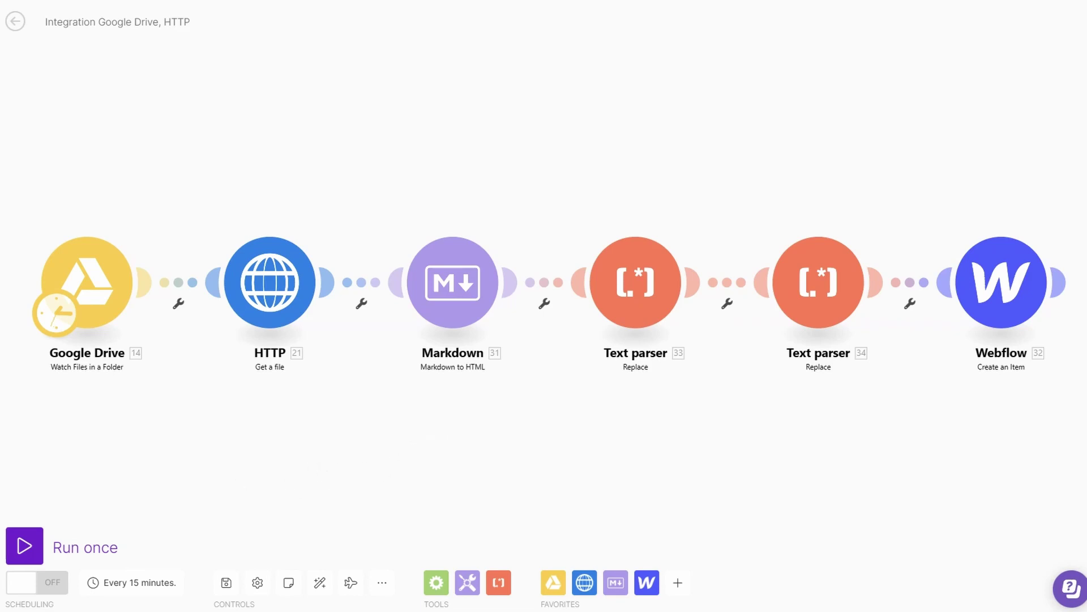
left_click(23, 544)
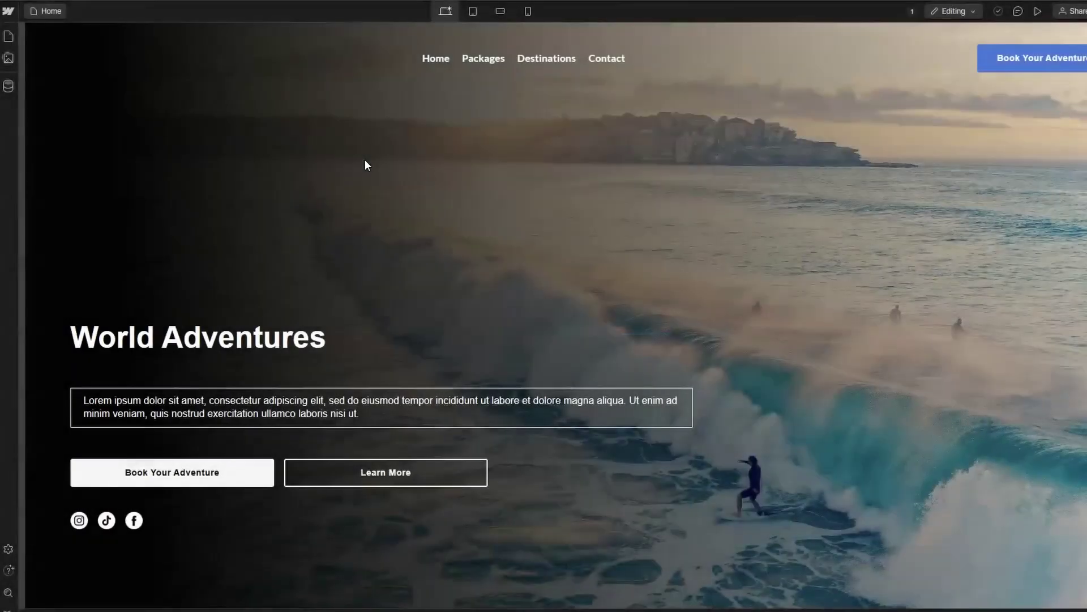
- Switch to Webflow and check the Blog Posts and Test Blog Posts collections for the new article
left_click(10, 88)
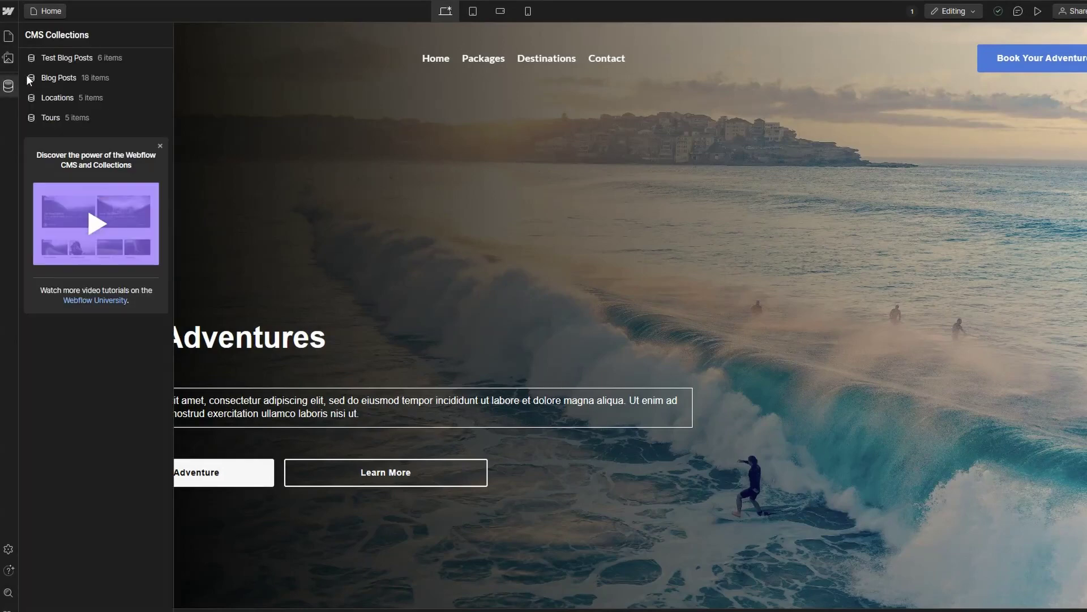
left_click(49, 80)
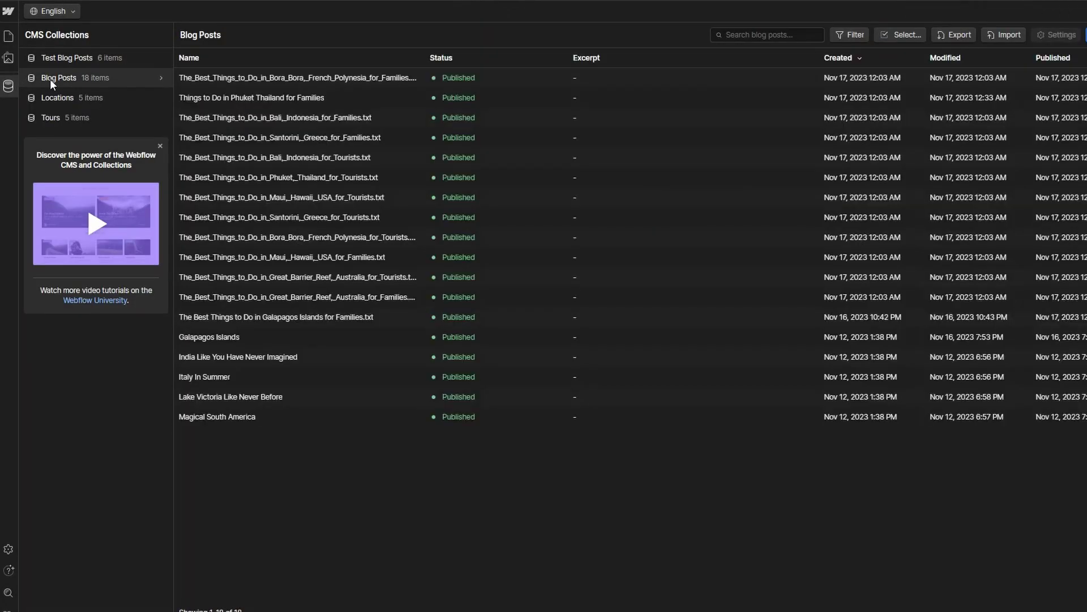
left_click(65, 57)
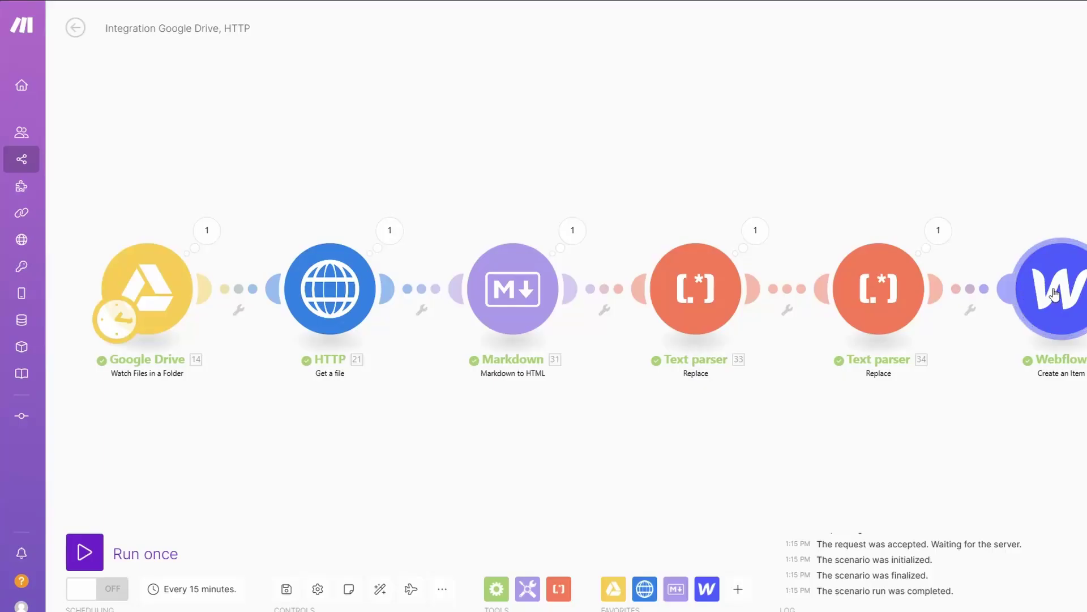
- Switch to Make, change the Webflow module's target collection to Blog Posts, and run the scenario once more
left_click(1065, 294)
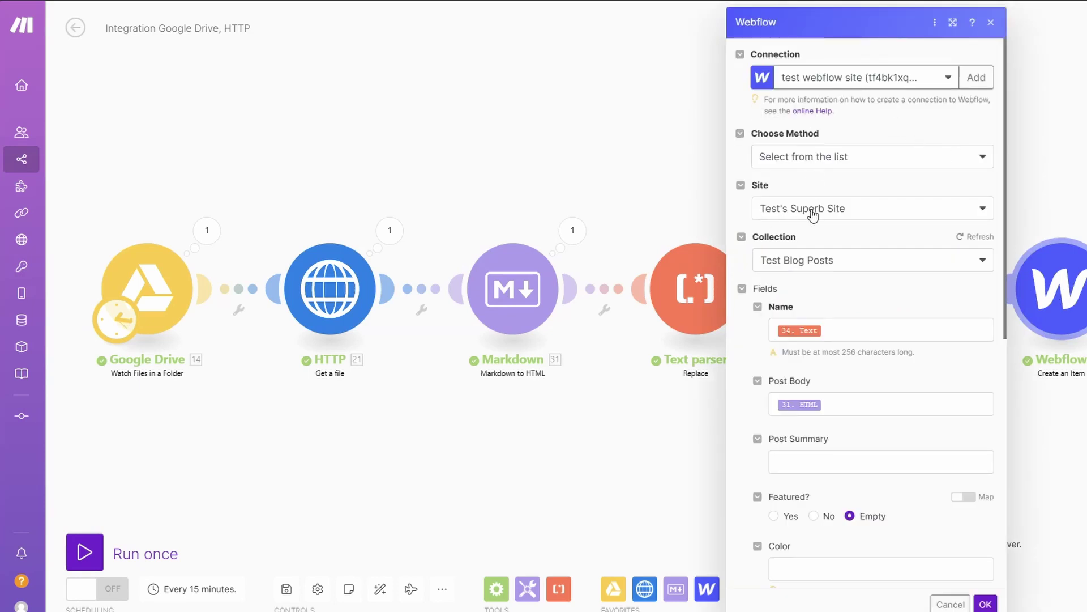
left_click(983, 210)
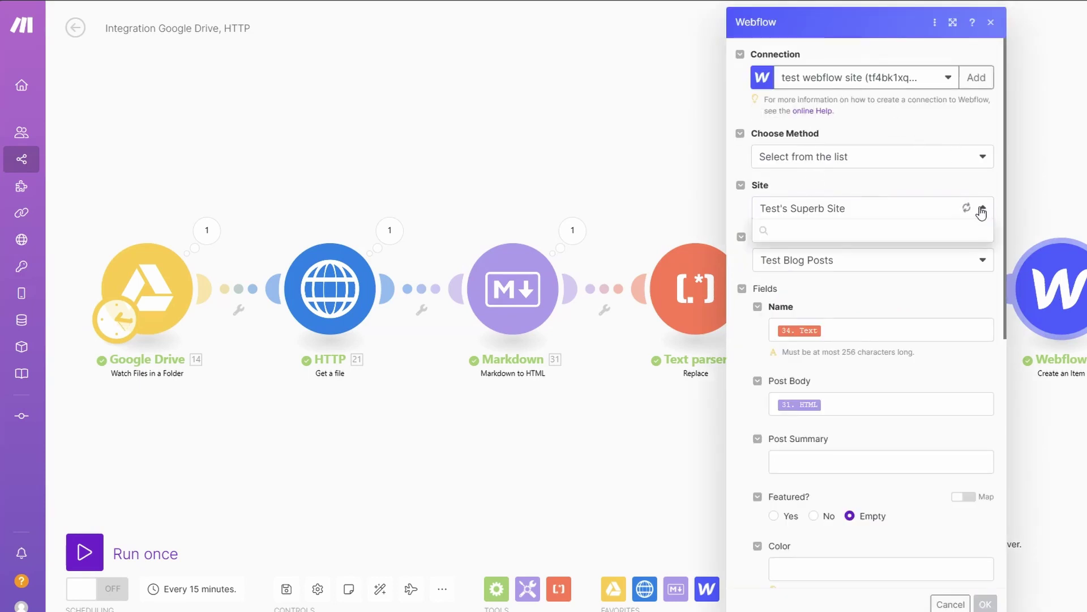
left_click(822, 260)
left_click(789, 347)
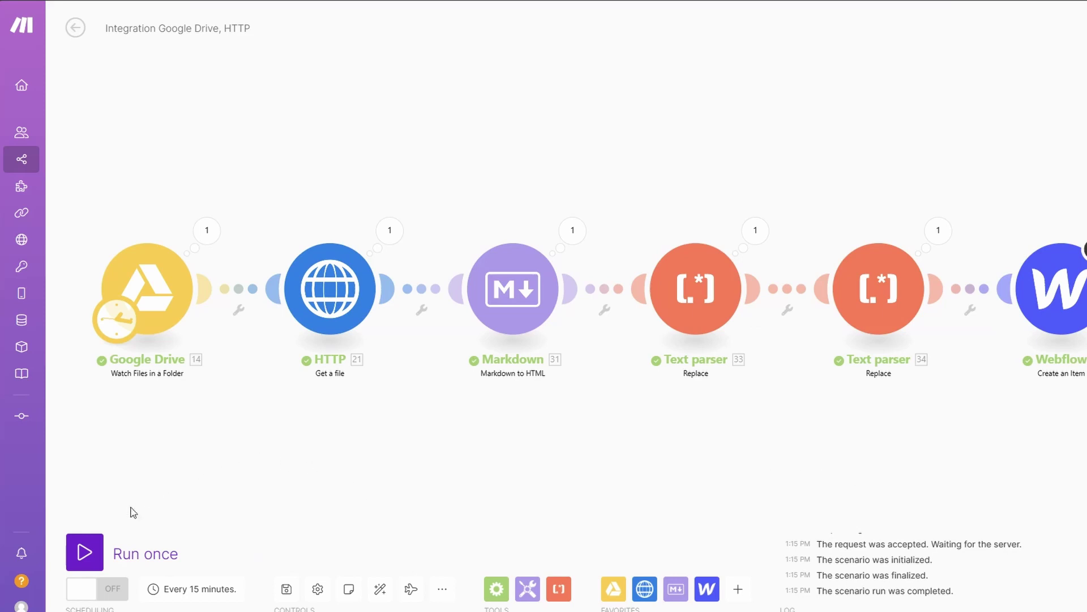
left_click(86, 552)
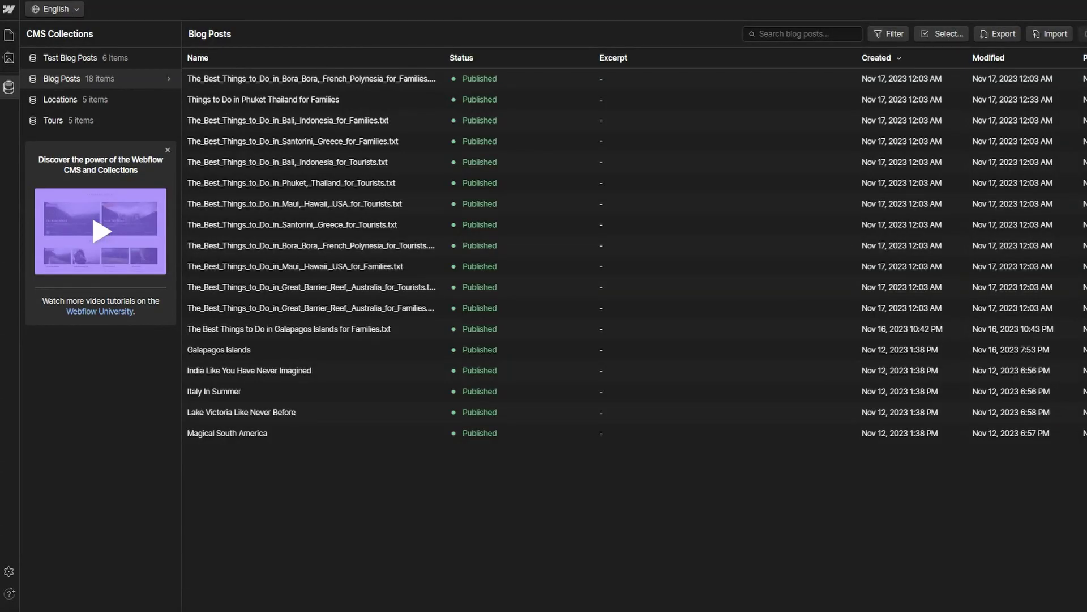
- Switch to Webflow, reload the Designer to check the Blog Posts collection, and publish the site to its staging domain
key("F5")
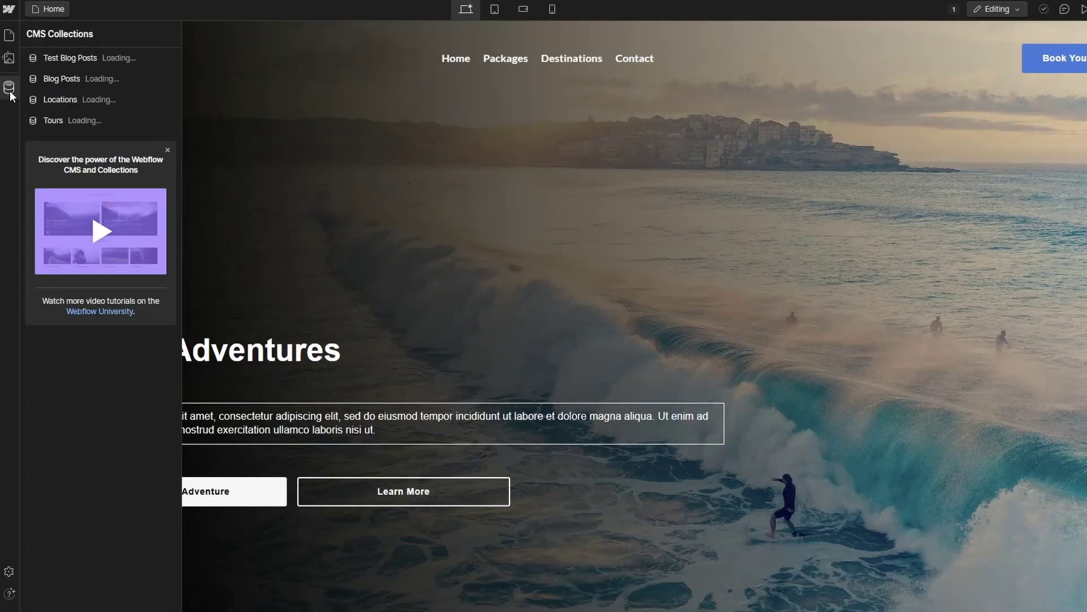
left_click(71, 79)
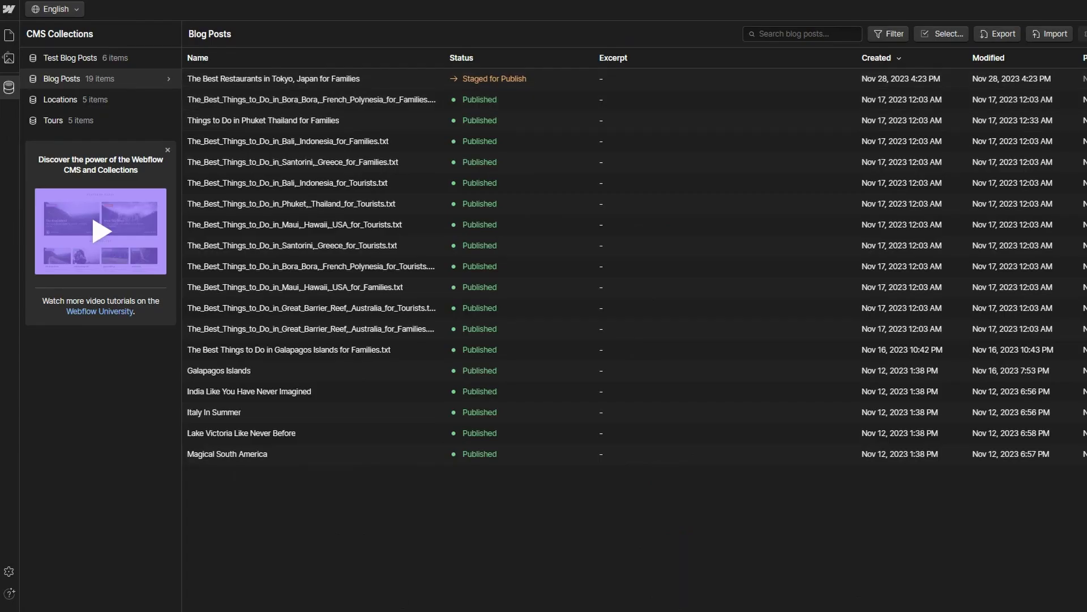
key("Escape")
key("shift+p")
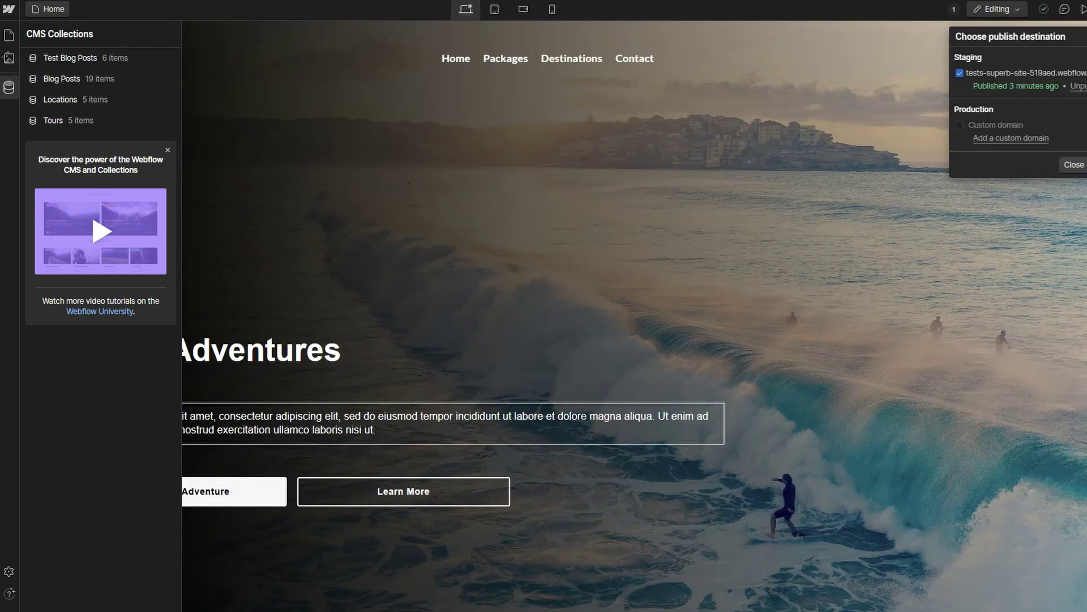
key("Return")
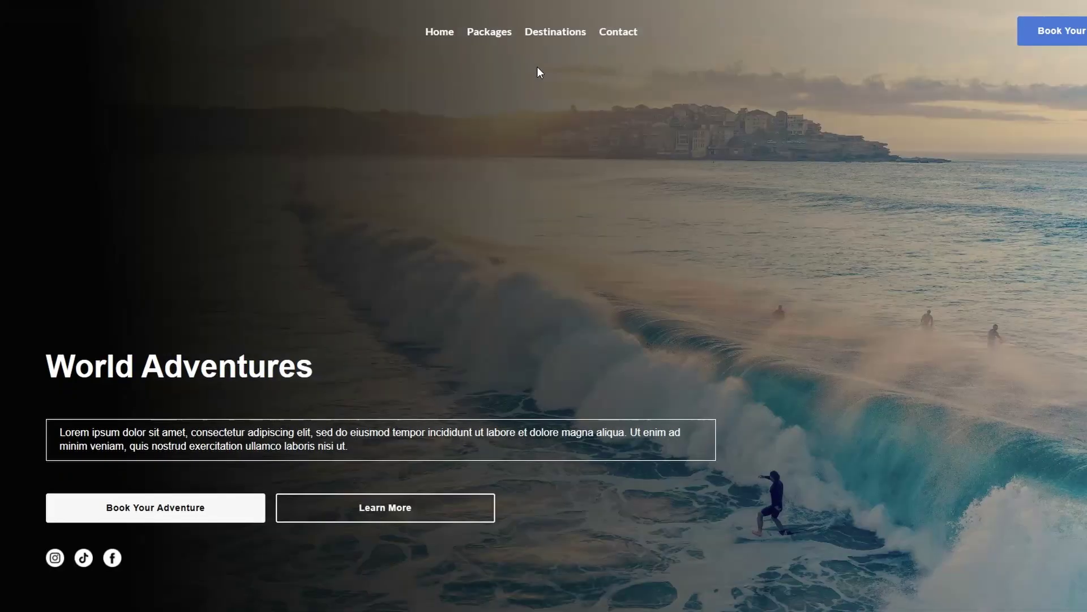
- On the published site, open the Tokyo restaurants article from the Destinations page's Amazing Adventures section and look through it
left_click(558, 34)
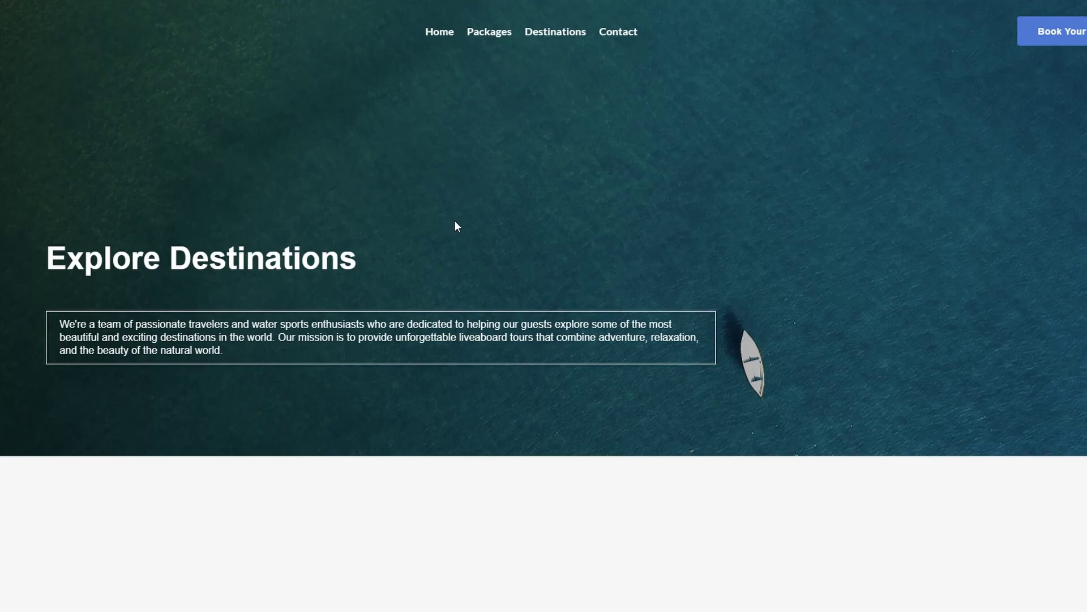
scroll(456, 226, "down", 10)
scroll(456, 225, "down", 8)
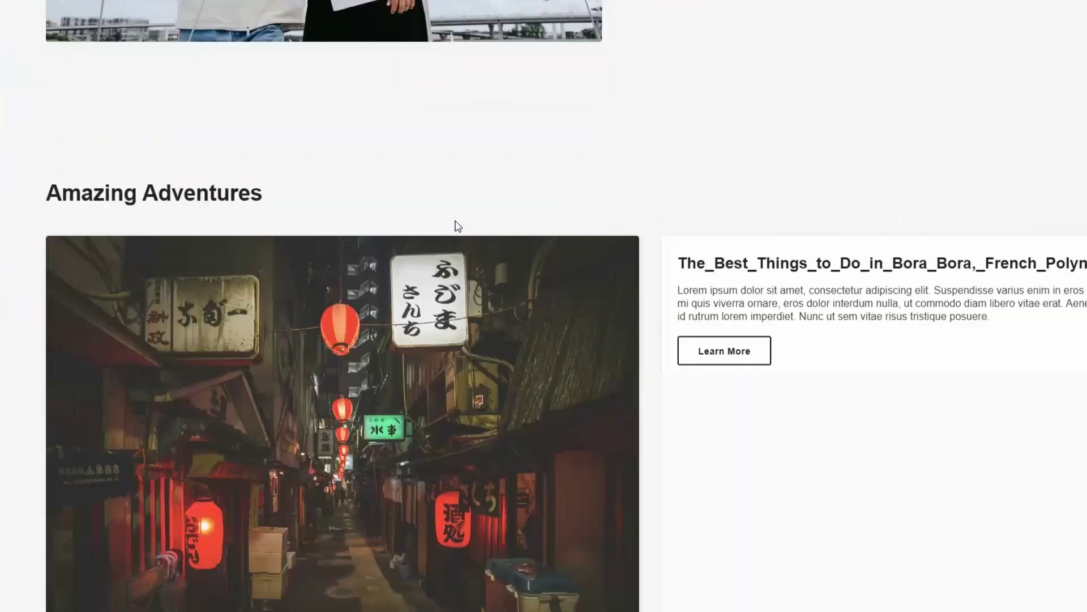
scroll(456, 223, "up", 2)
left_click(484, 240)
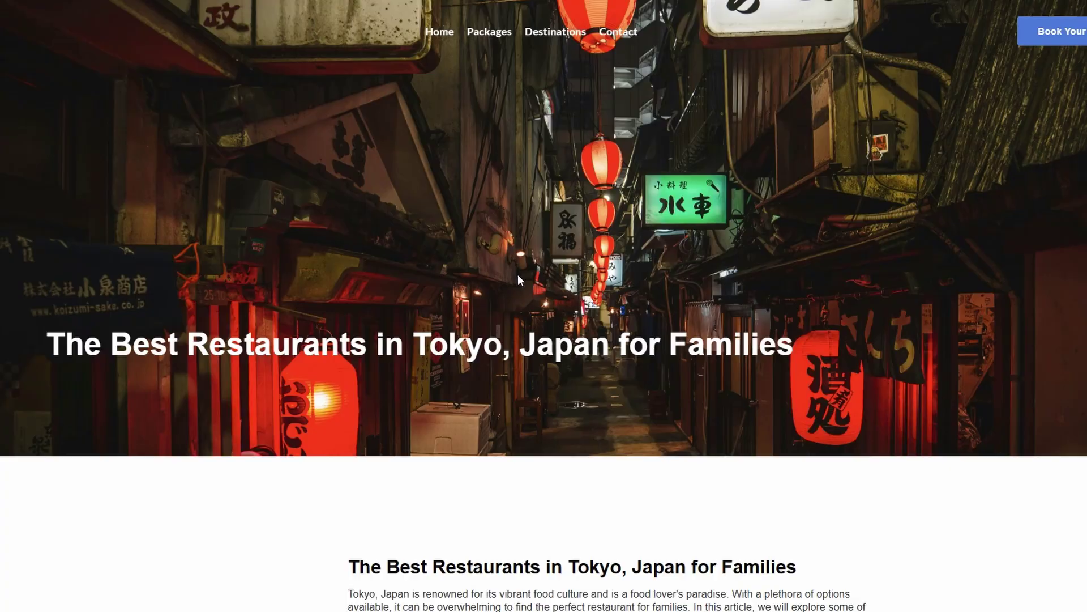
scroll(519, 274, "down", 9)
scroll(520, 340, "up", 9)
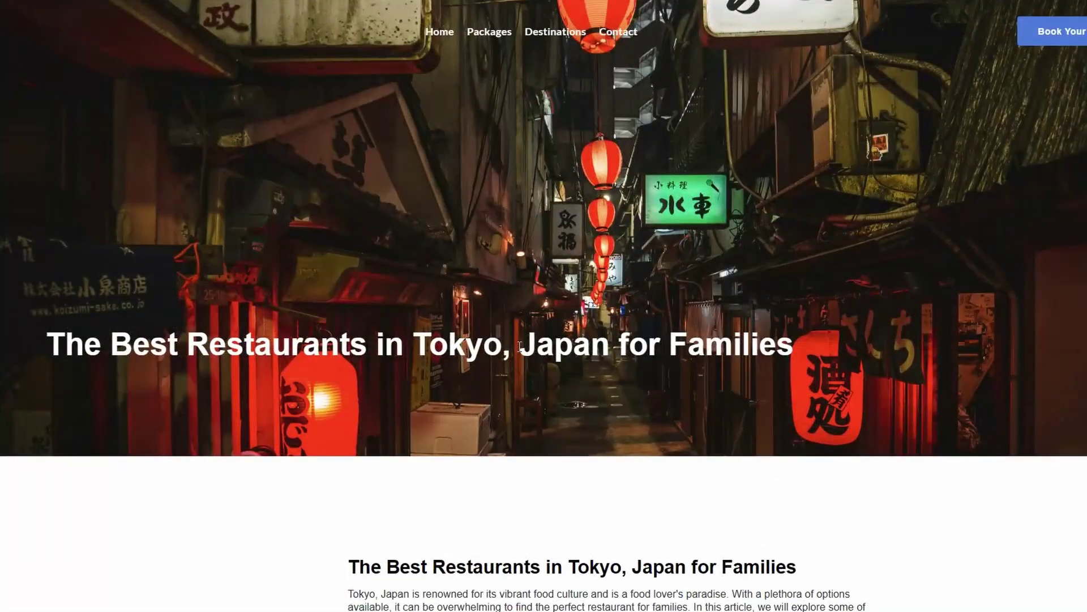